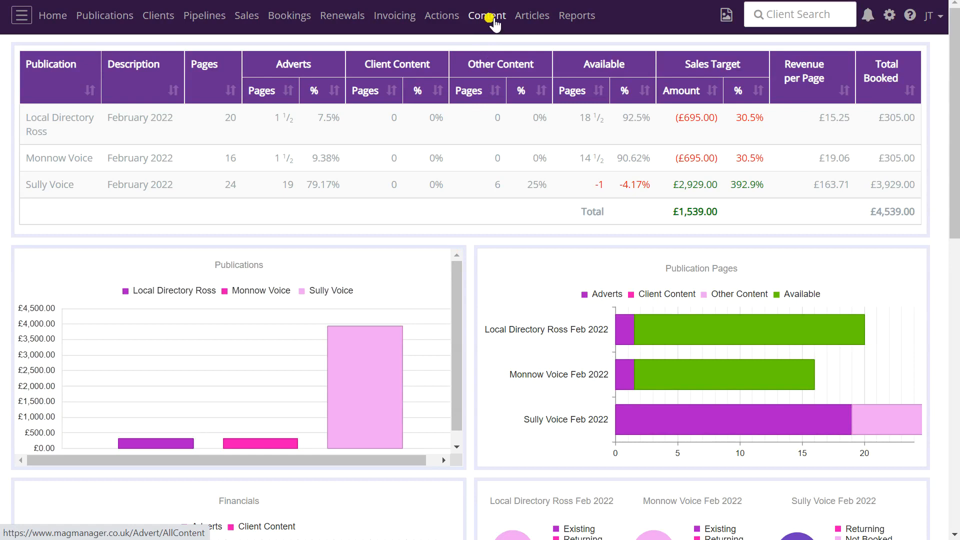
Step: Open the list of all content and sort it by Title / Company, followed by Type in descending order
left_click(489, 17)
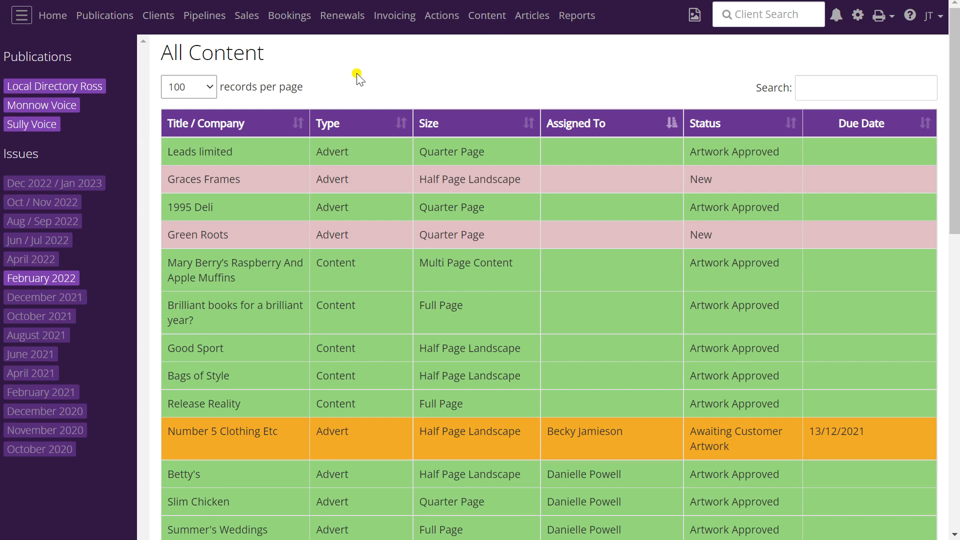
left_click(299, 126)
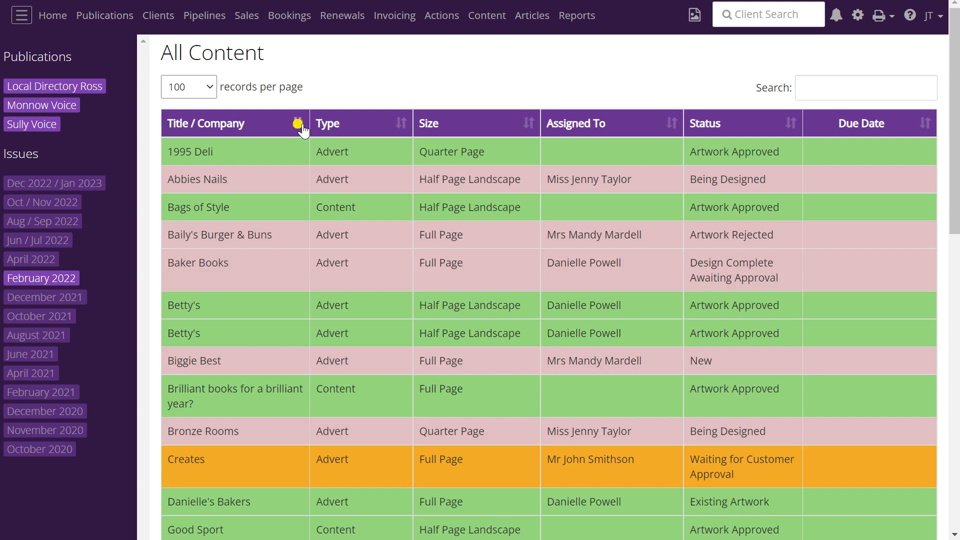
left_click(300, 126)
left_click(300, 126)
left_click(402, 126)
left_click(401, 125)
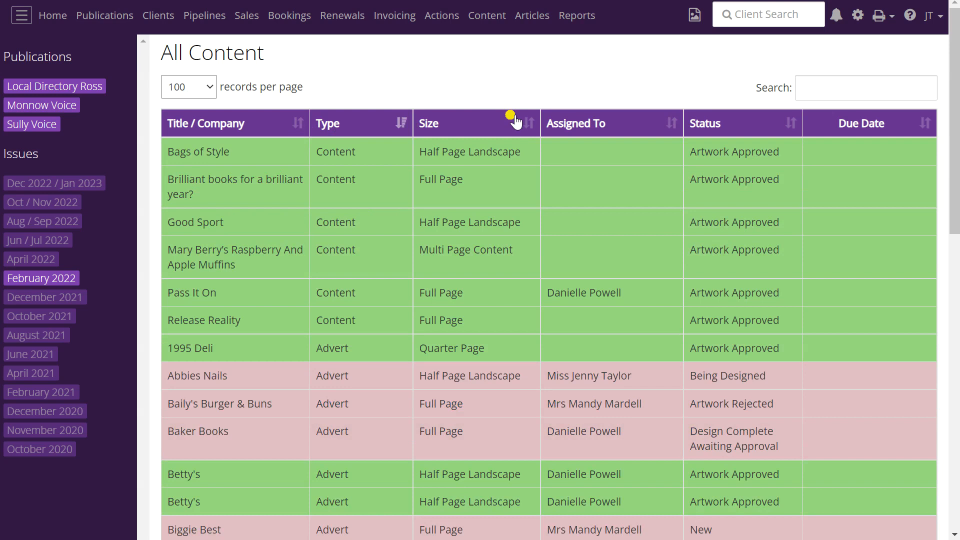
Step: Sort the content list by Size, Assigned To, Status and Due Date in turn, switching each column between ascending and descending order
left_click(530, 124)
left_click(530, 124)
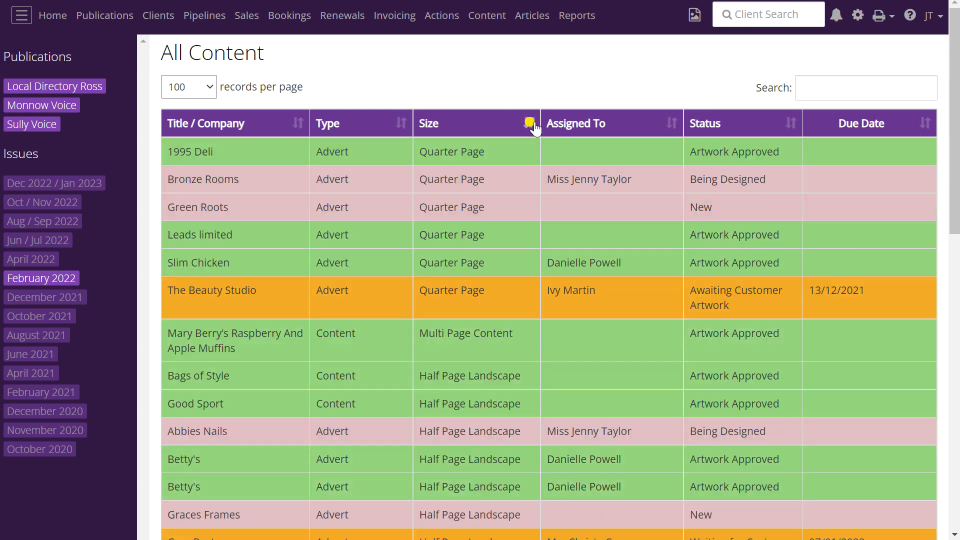
left_click(671, 125)
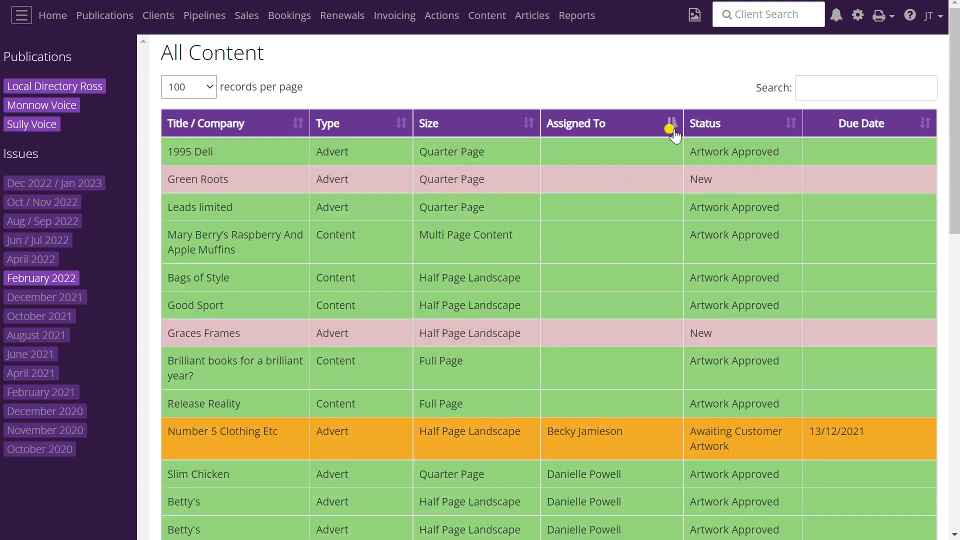
left_click(671, 125)
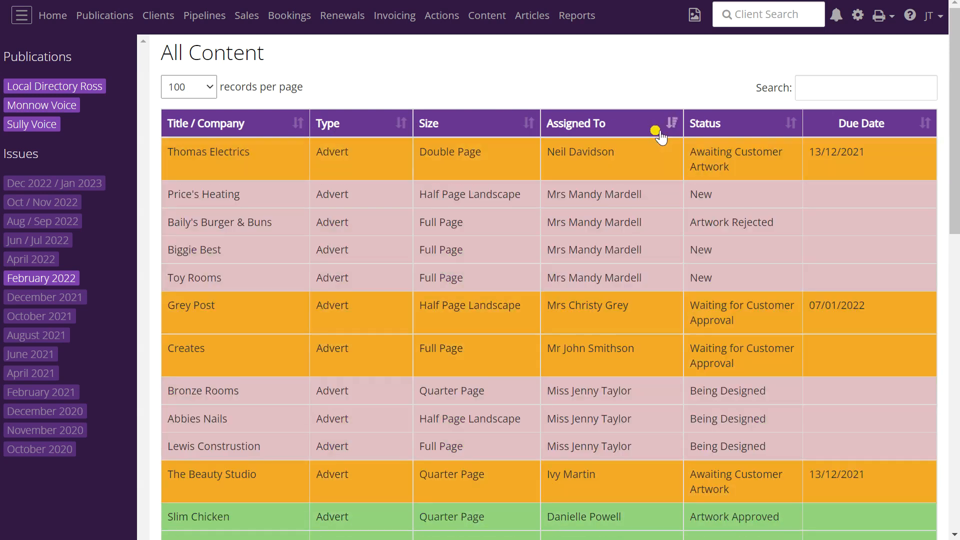
left_click(790, 125)
left_click(791, 126)
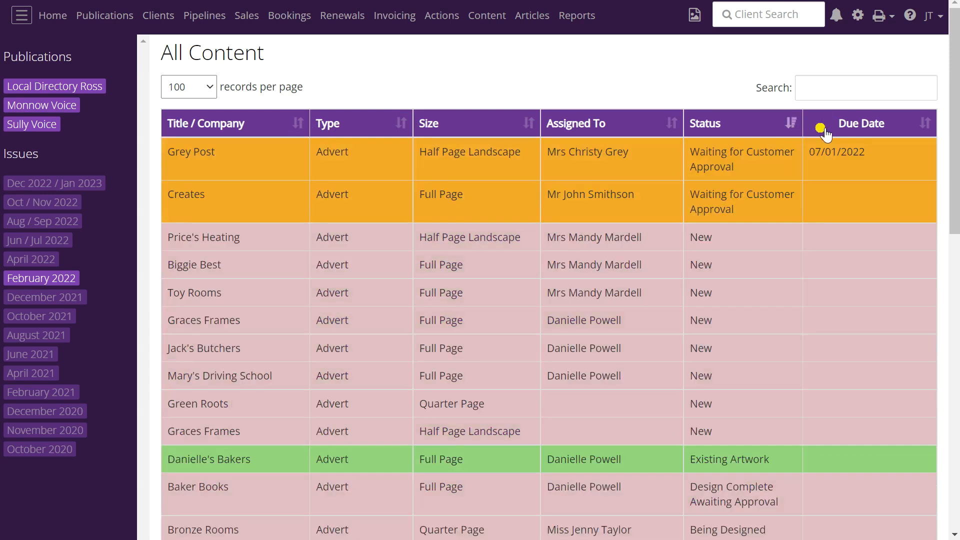
left_click(922, 126)
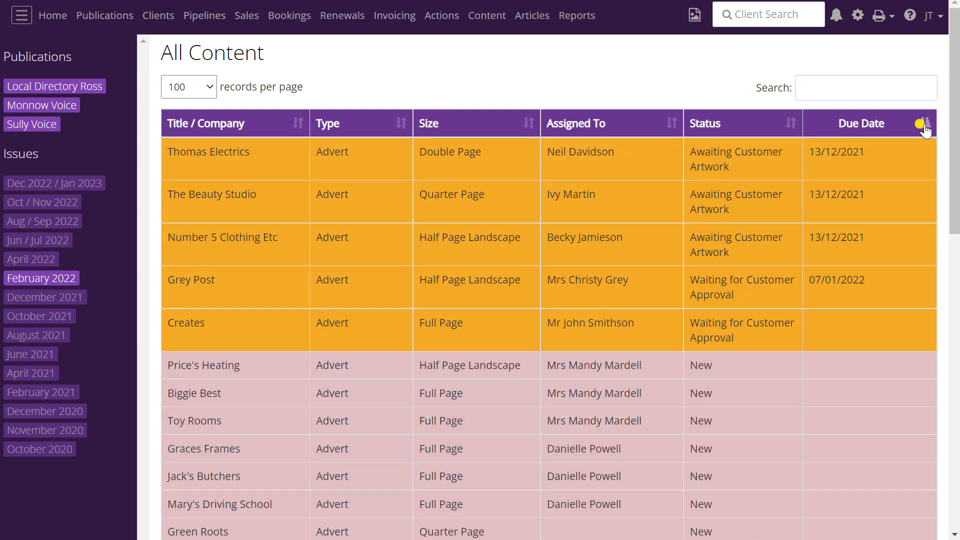
left_click(922, 126)
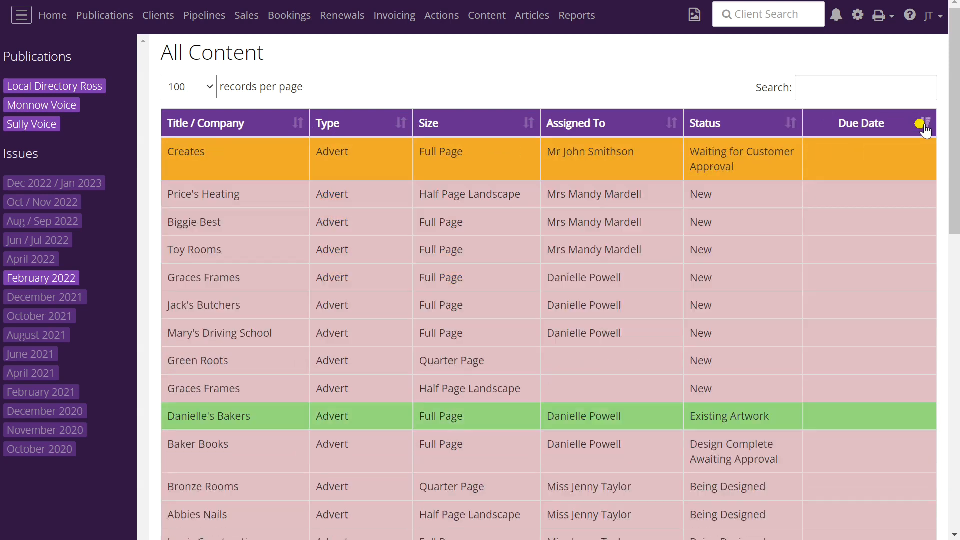
Step: Sort the content list by Status in ascending order and review the adverts in each artwork status
left_click(793, 125)
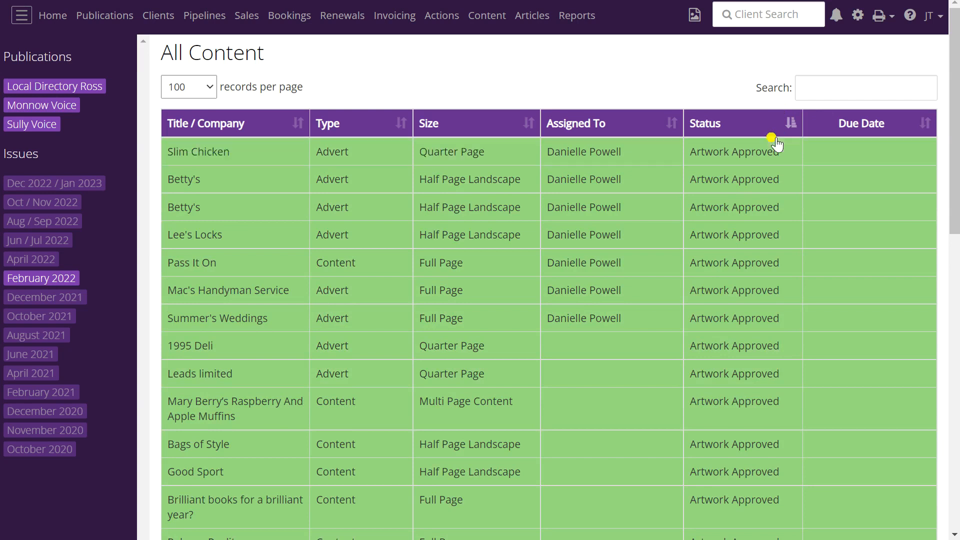
scroll(780, 148, "down", 6)
scroll(776, 144, "down", 7)
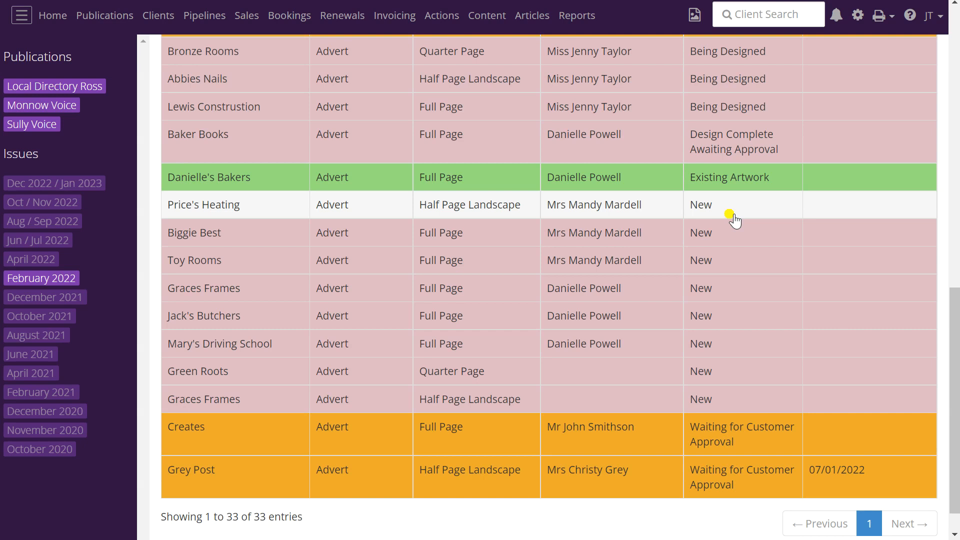
scroll(734, 149, "up", 2)
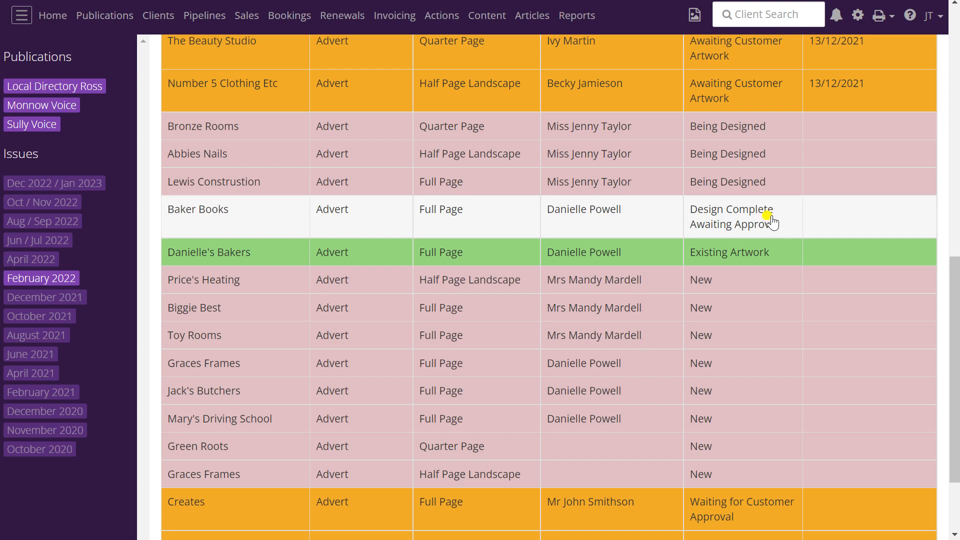
scroll(772, 220, "up", 5)
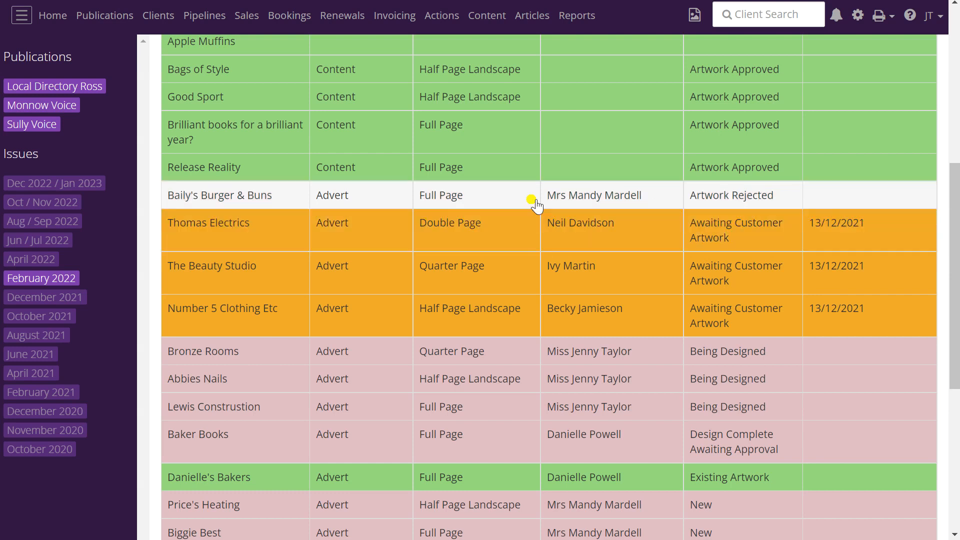
Step: Open the rejected Baily's Burger & Buns advert, read its rejection note in full, and return to the content list
left_click(254, 198)
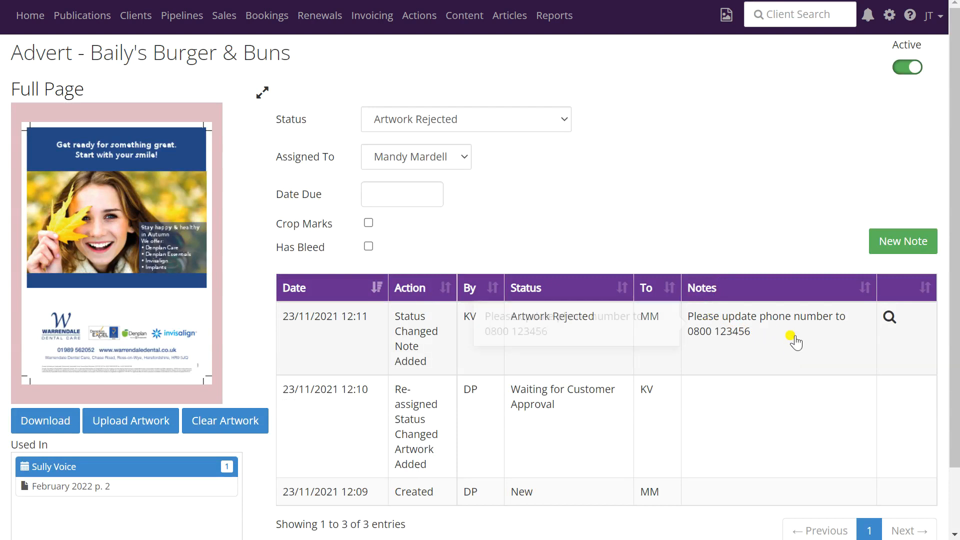
left_click(890, 318)
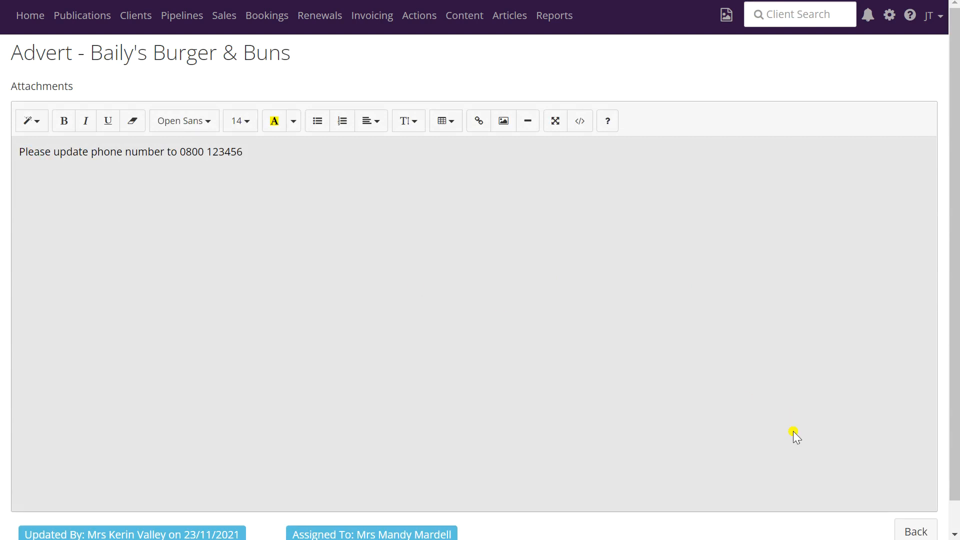
left_click(917, 531)
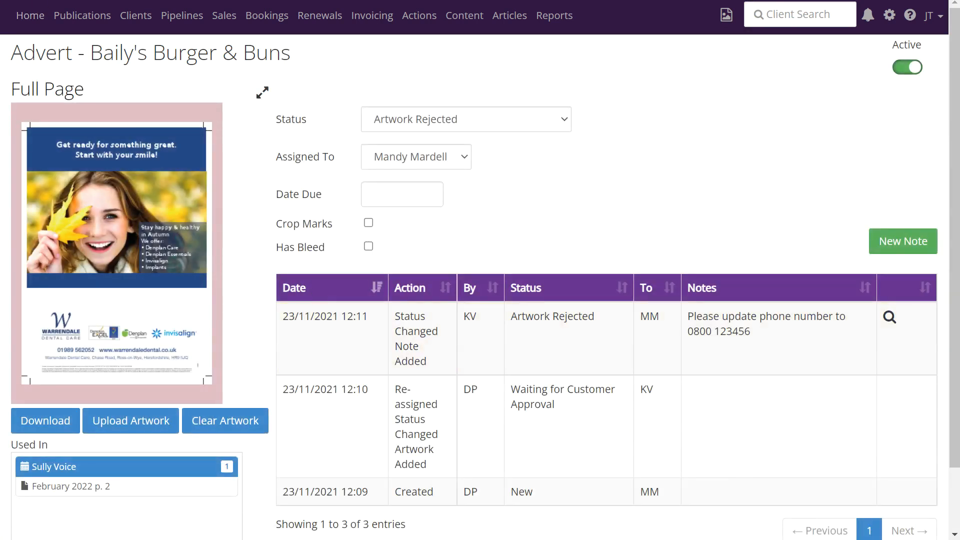
key("alt+Left")
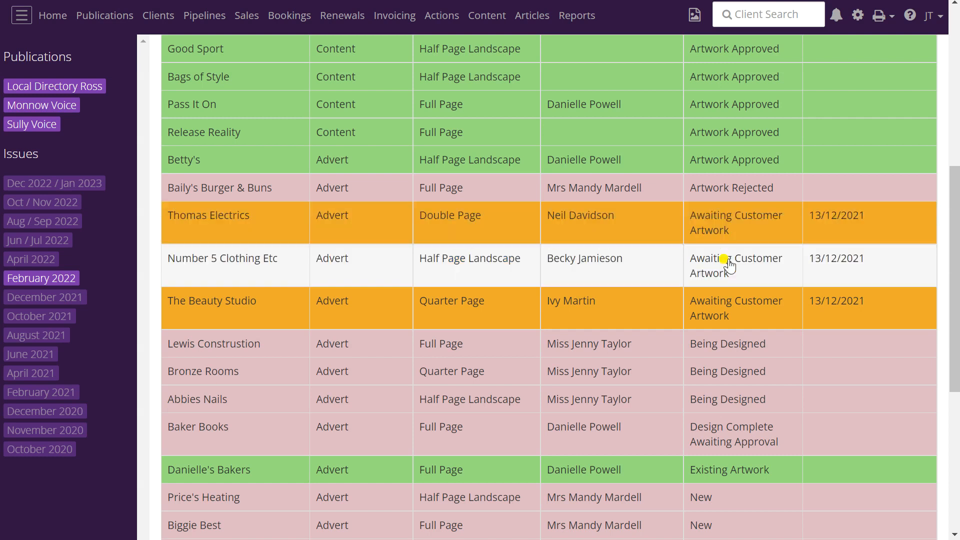
Step: Examine the status-sorted content list from end to end, comparing the row colours, statuses and assignees
scroll(724, 260, "down", 6)
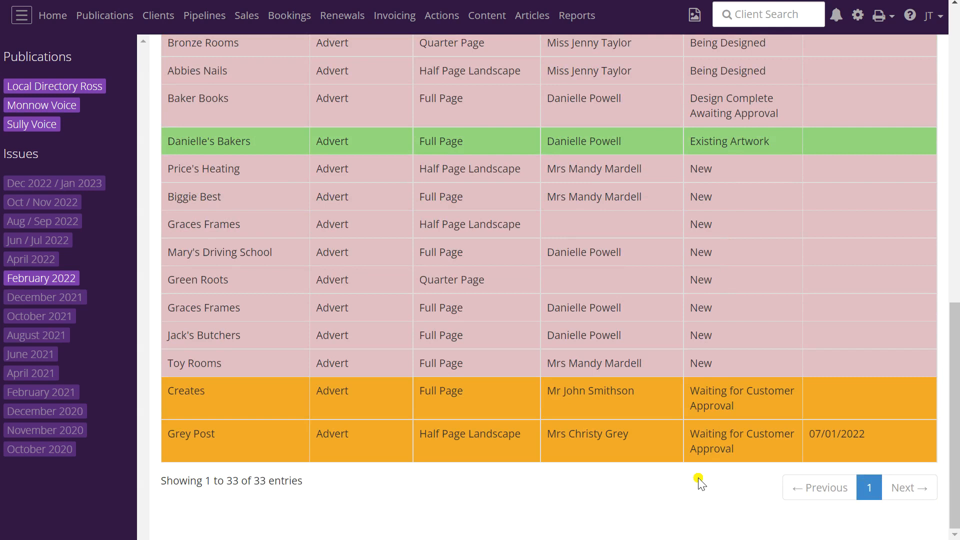
scroll(668, 418, "up", 3)
scroll(669, 415, "up", 5)
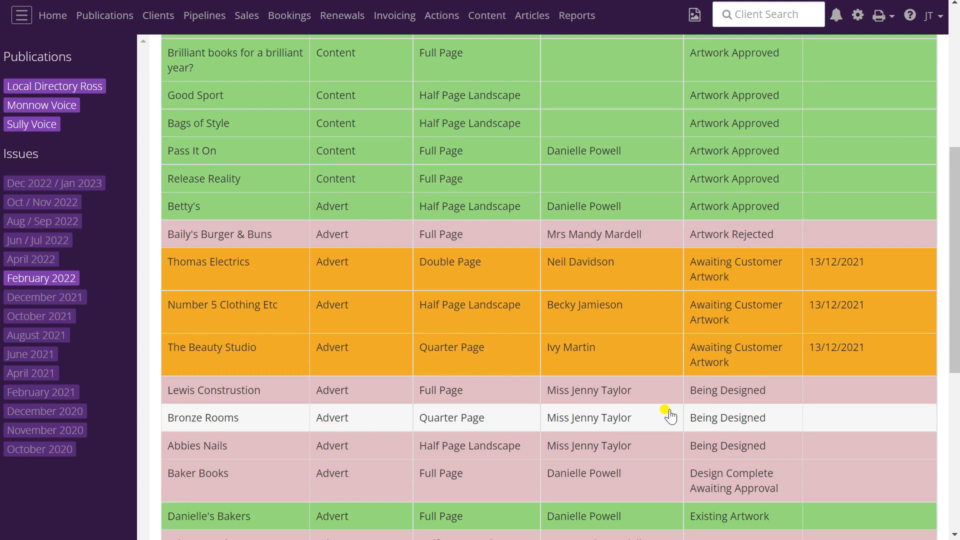
scroll(680, 380, "up", 4)
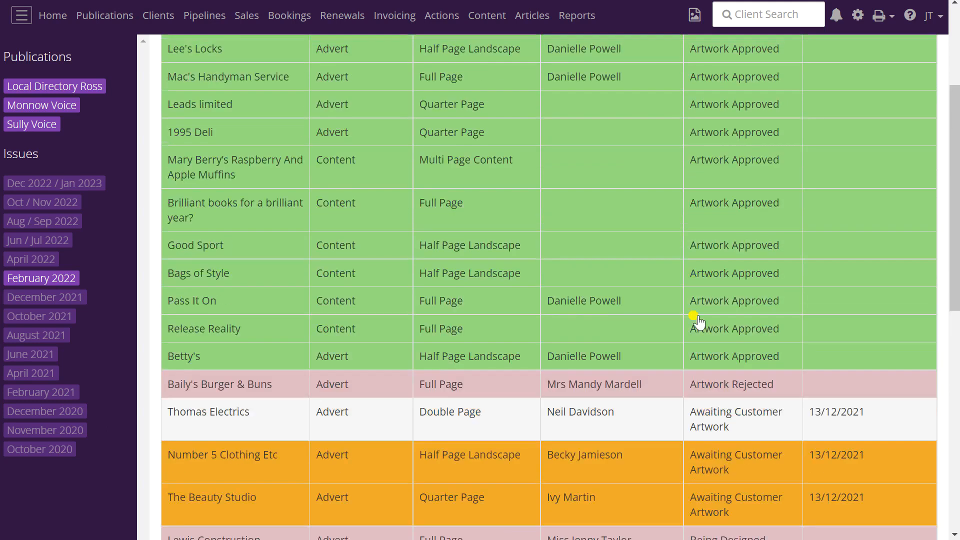
scroll(712, 176, "up", 2)
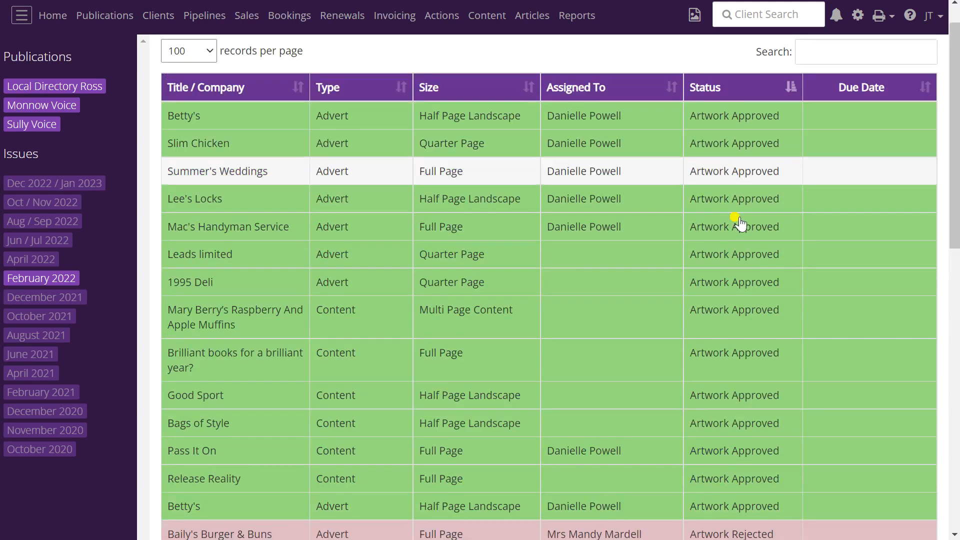
scroll(734, 253, "down", 2)
scroll(735, 254, "down", 6)
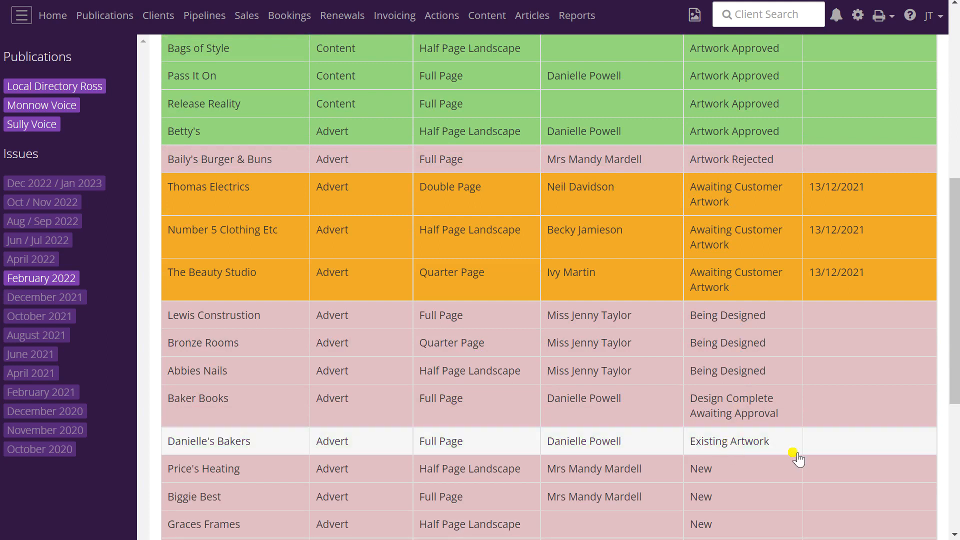
scroll(796, 458, "up", 8)
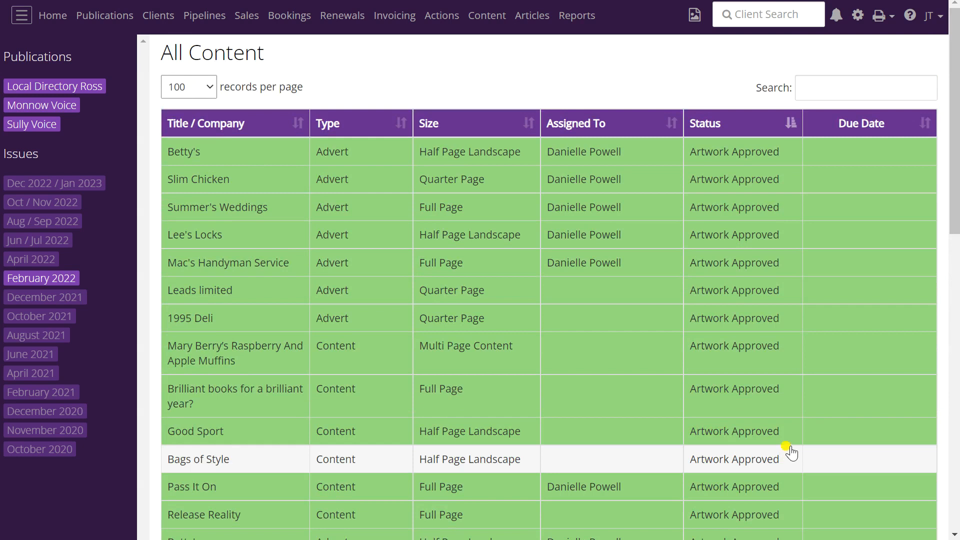
Step: Filter the content list by part of an assignee's name, check the matching adverts, and clear the filter
left_click(826, 87)
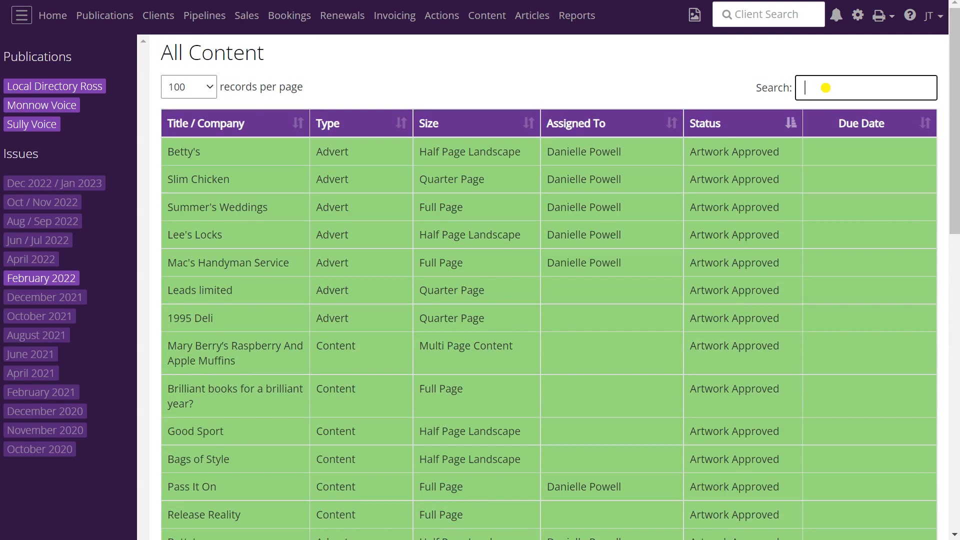
type("jenn")
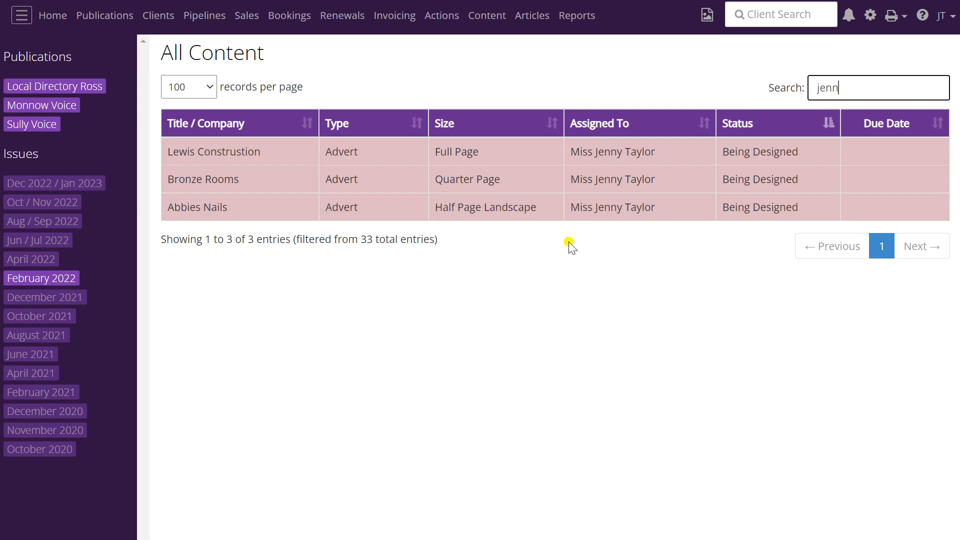
left_click_drag(843, 86, 810, 84)
key("BackSpace")
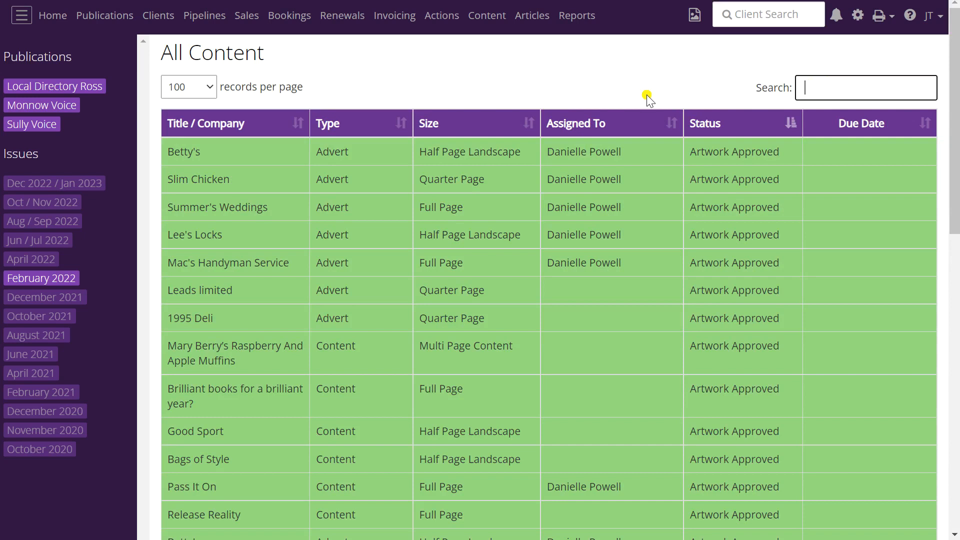
Step: Sort the content list by Assigned To, open the unassigned Graces Frames advert, and set its status to Awaiting Customer Artwork
left_click(672, 124)
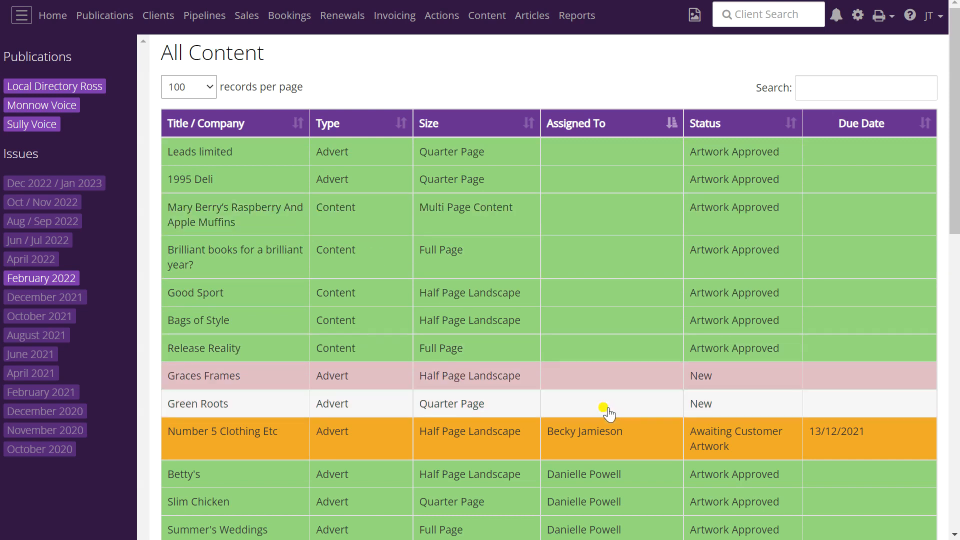
left_click(233, 382)
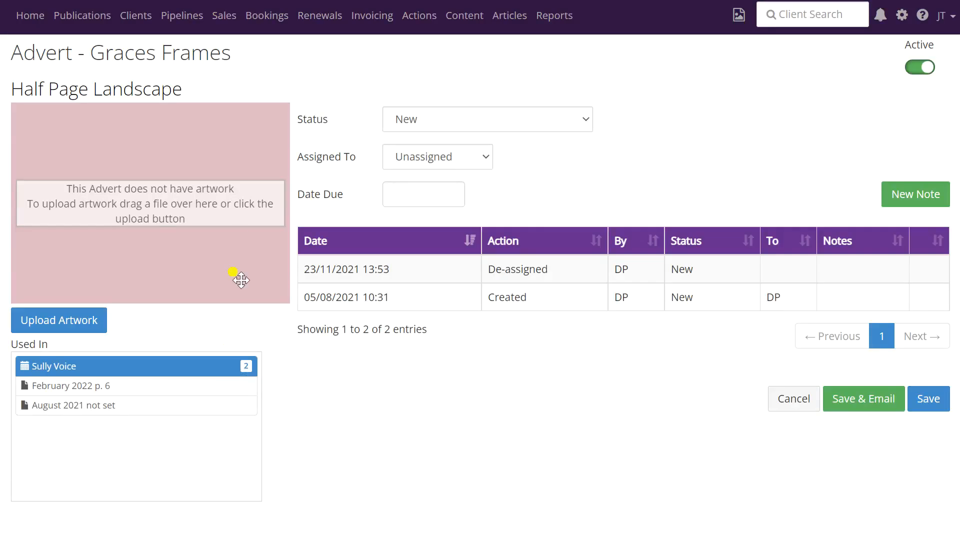
left_click(586, 123)
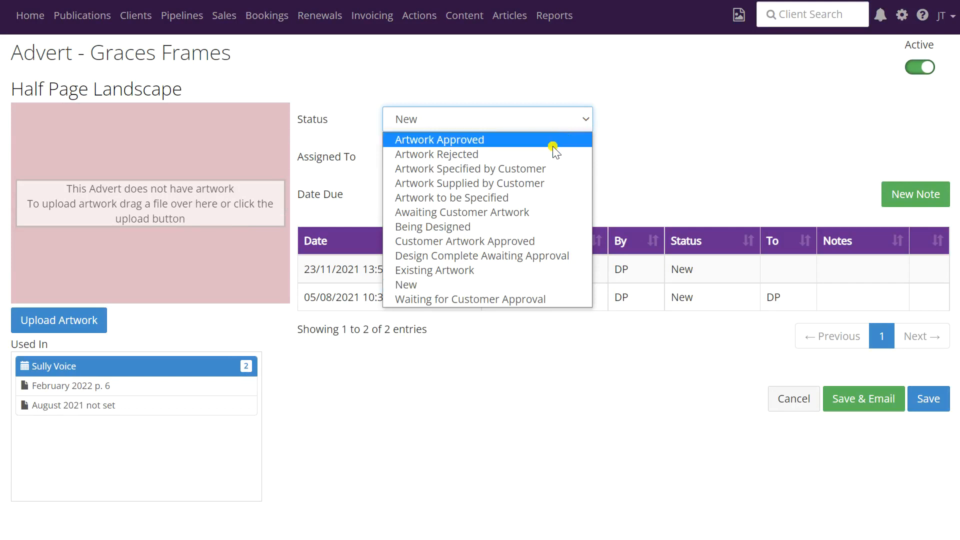
left_click(490, 215)
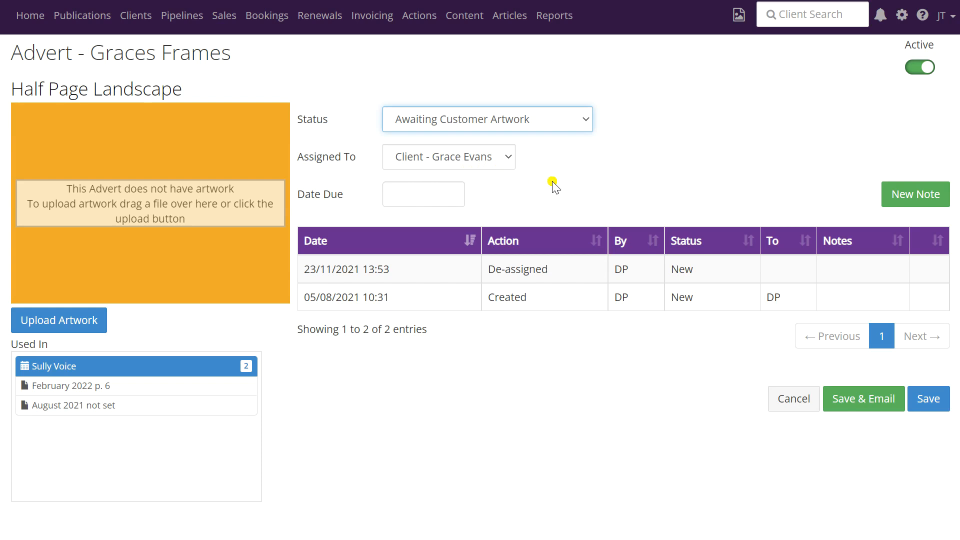
Step: Save the Graces Frames advert with an email, review the artwork request drafted for the client, send it and close the preview
left_click(863, 405)
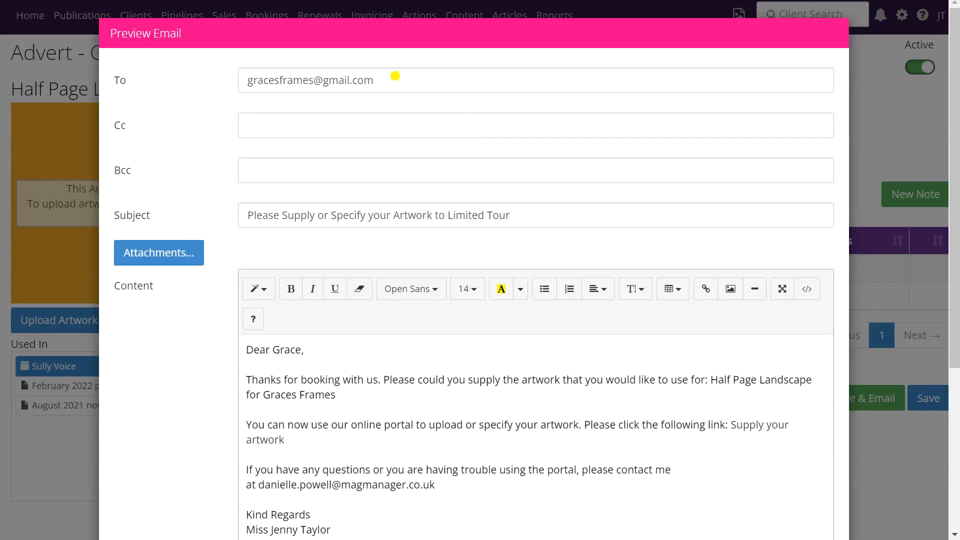
scroll(551, 144, "down", 2)
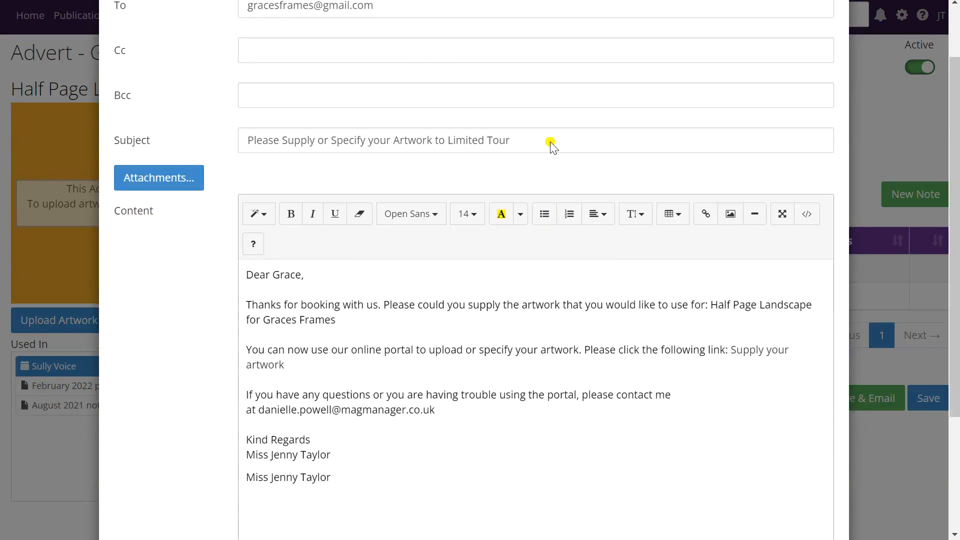
scroll(504, 141, "down", 2)
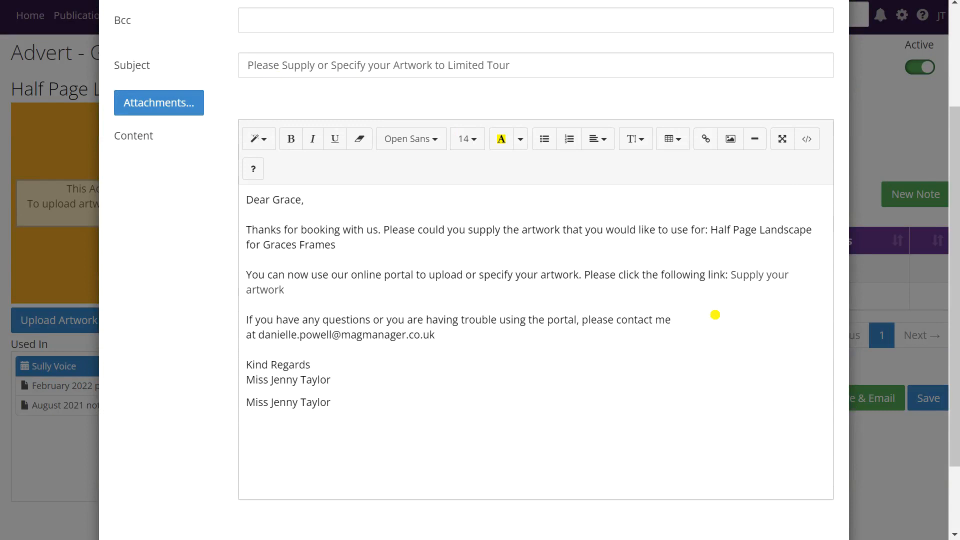
scroll(716, 315, "down", 2)
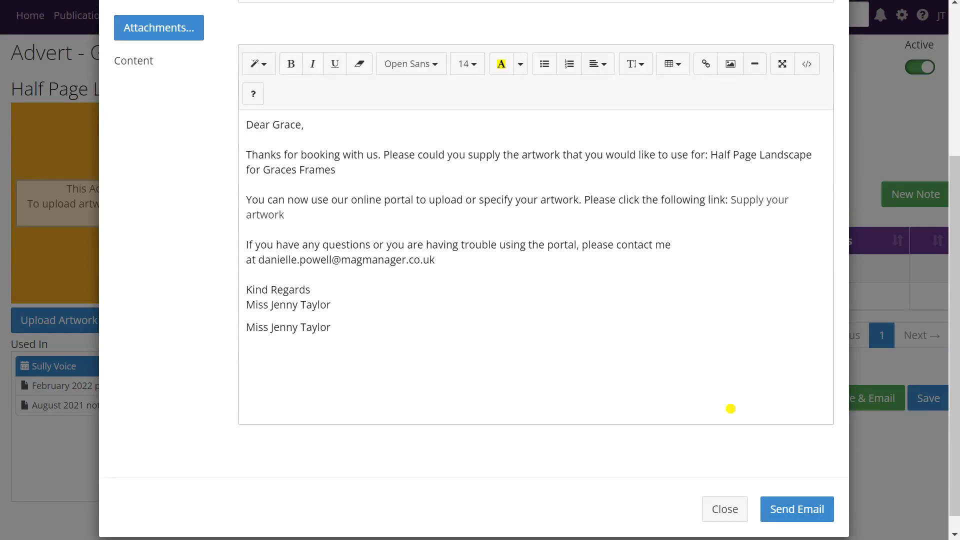
left_click(799, 513)
scroll(762, 402, "down", 5)
left_click(730, 513)
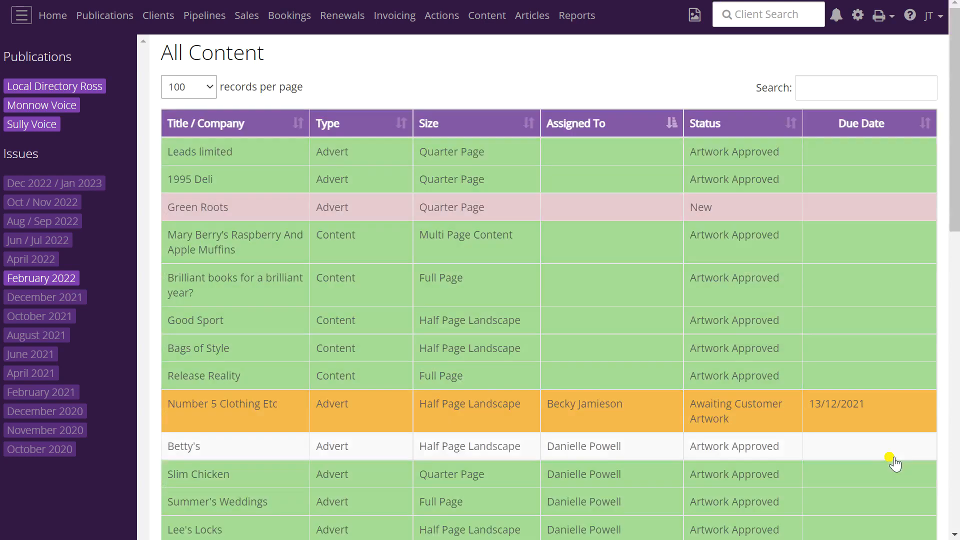
Step: Look over the content list sorted by assignee, open the unassigned Green Roots advert to check its details, and cancel out of it
scroll(642, 262, "down", 3)
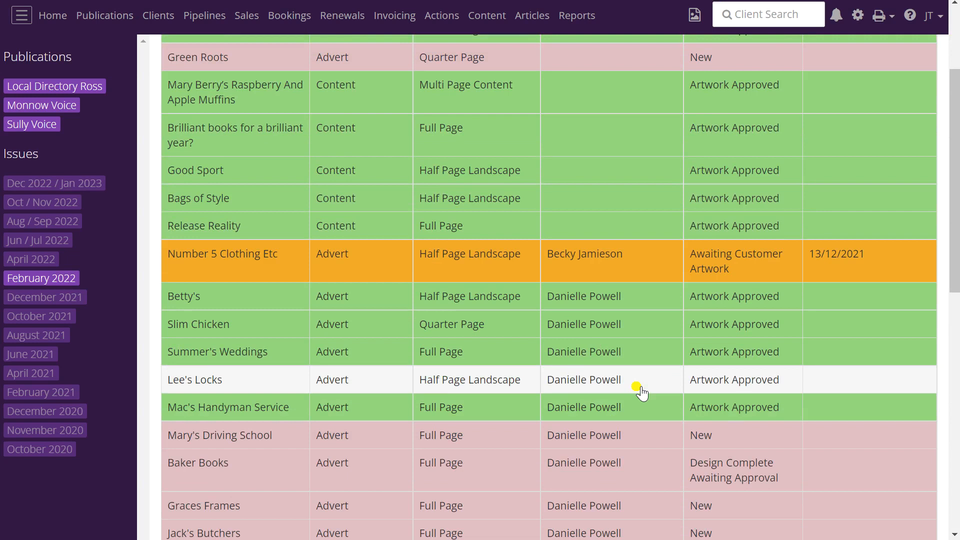
scroll(641, 395, "up", 2)
scroll(642, 394, "up", 2)
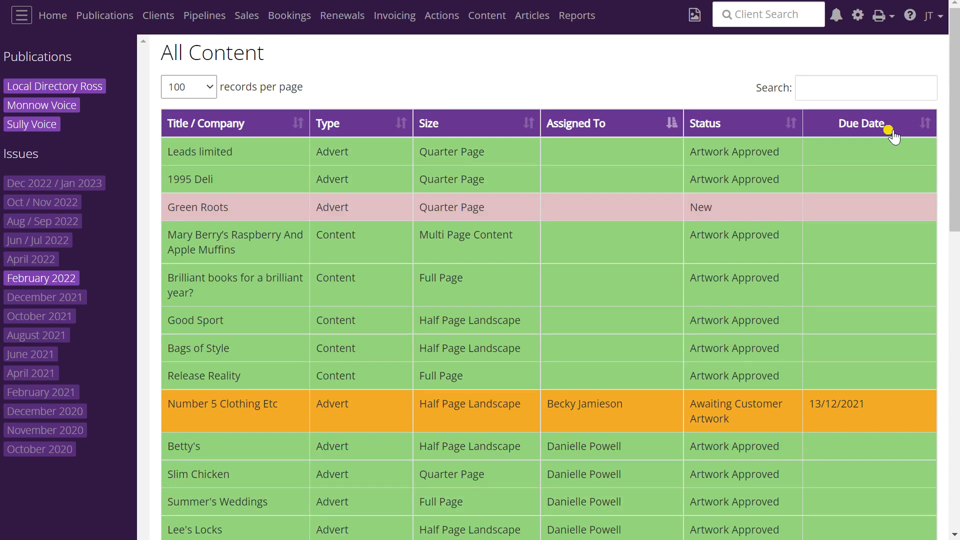
left_click(205, 206)
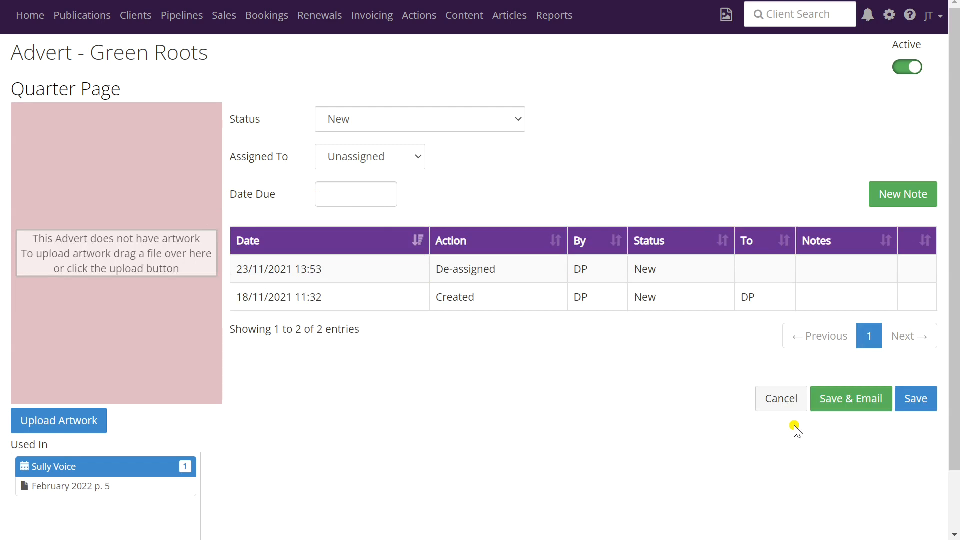
left_click(789, 408)
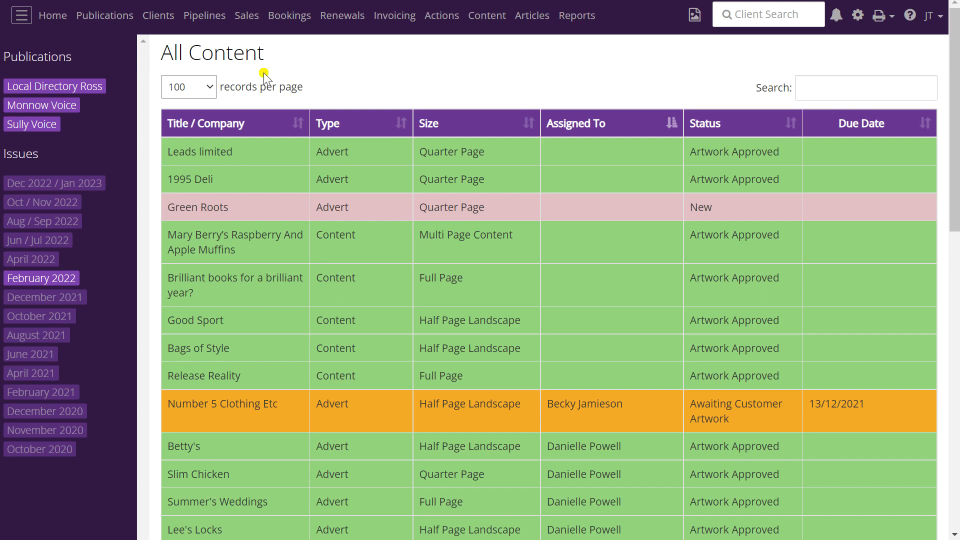
Step: Open the Sully Voice February 2022 flat plan, switch to its adverts list, and preview the pages where adverts are placed
left_click(56, 20)
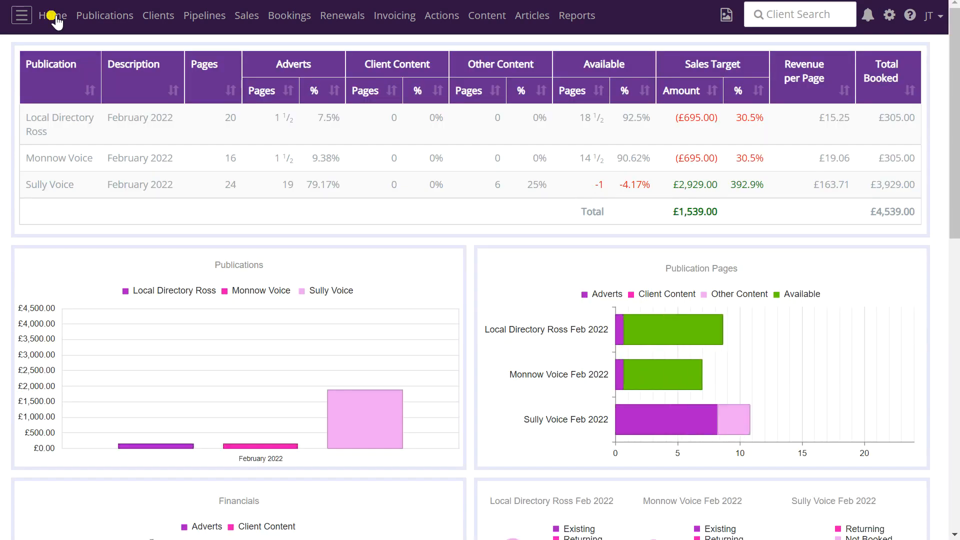
left_click(54, 189)
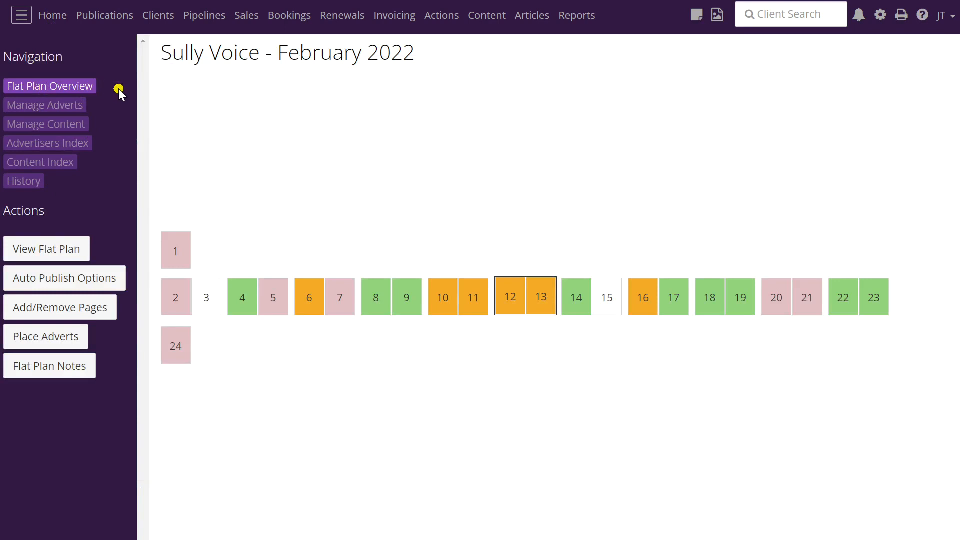
left_click(37, 111)
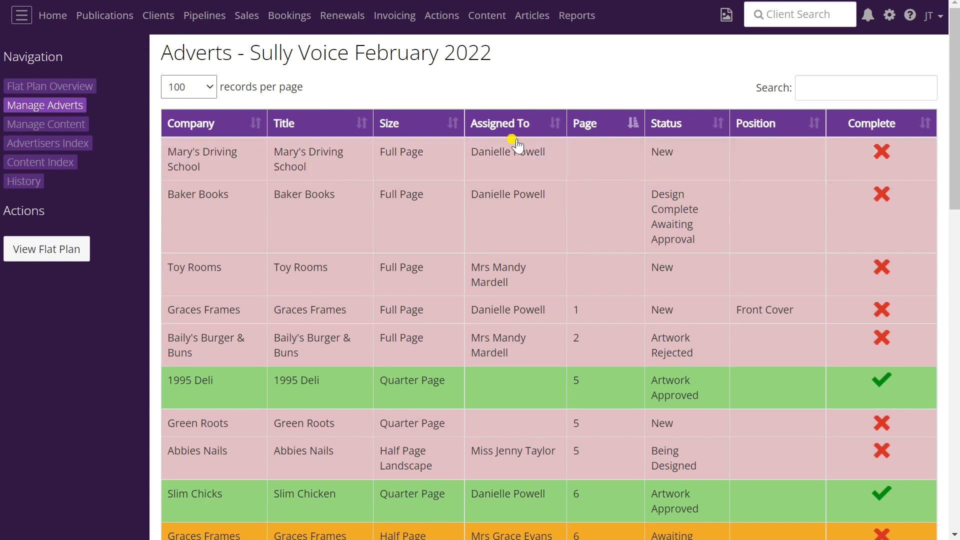
mouse_move(594, 312)
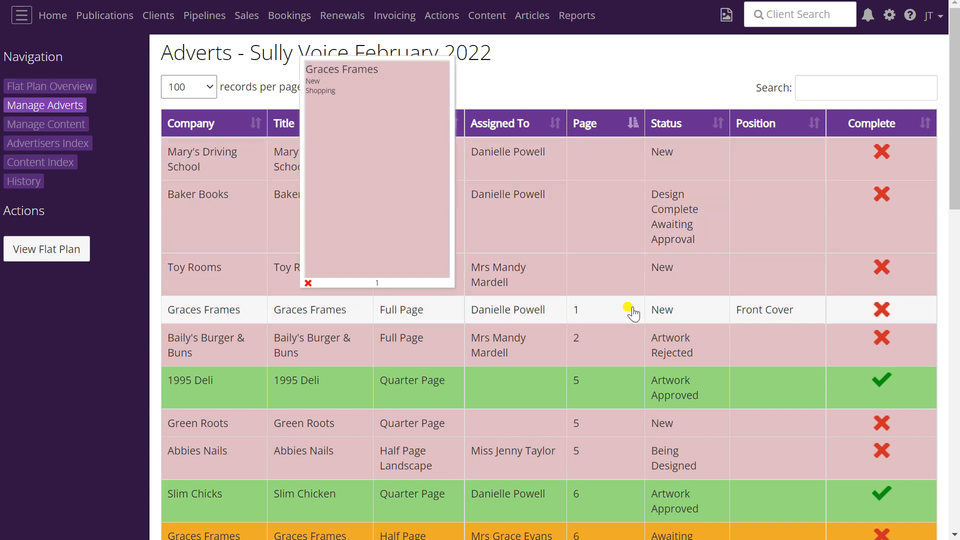
mouse_move(632, 344)
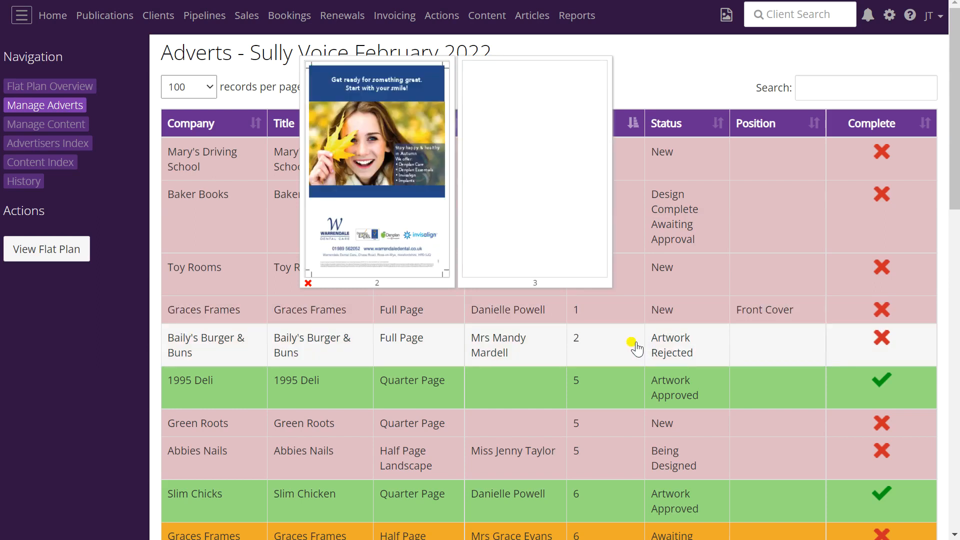
mouse_move(635, 390)
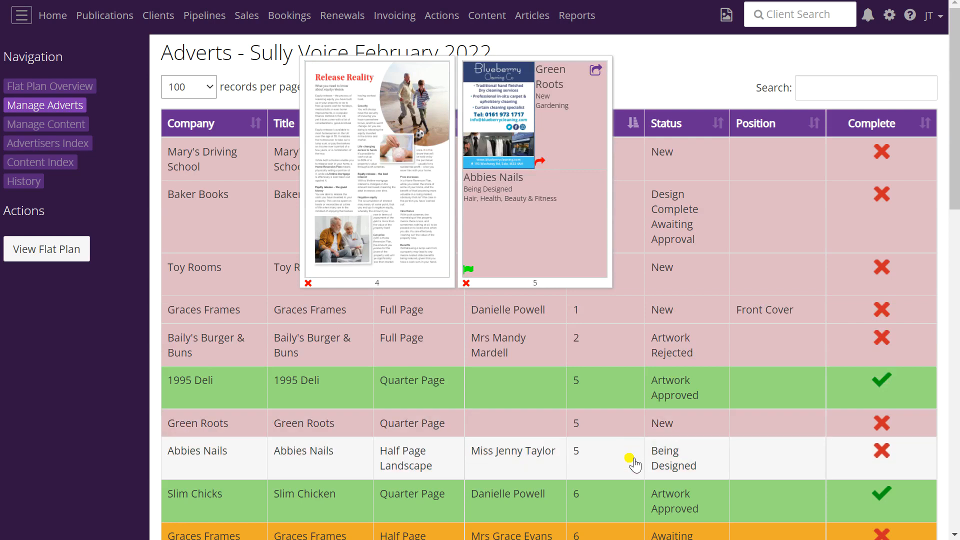
mouse_move(630, 494)
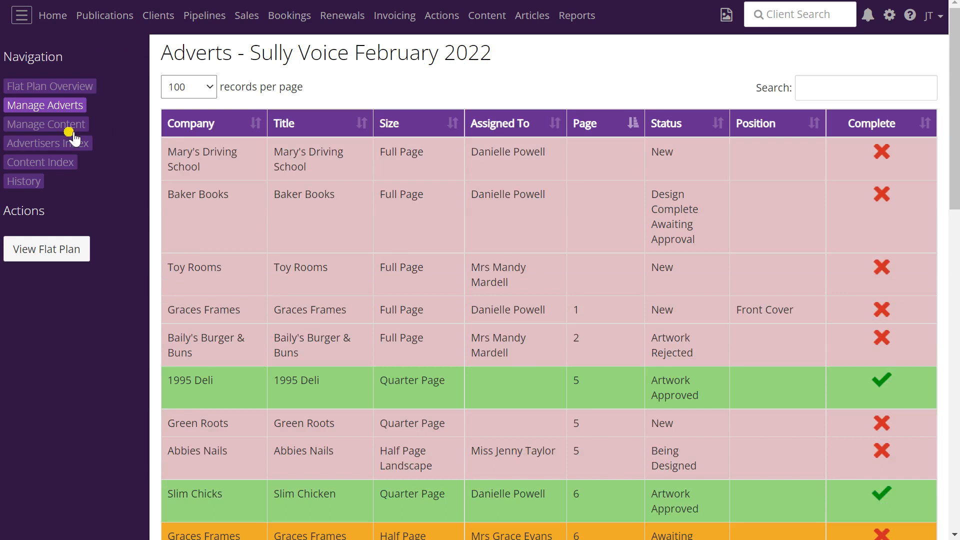
Step: Check the editorial content list for Sully Voice February 2022, then return to its adverts and examine them through to the back cover
left_click(31, 125)
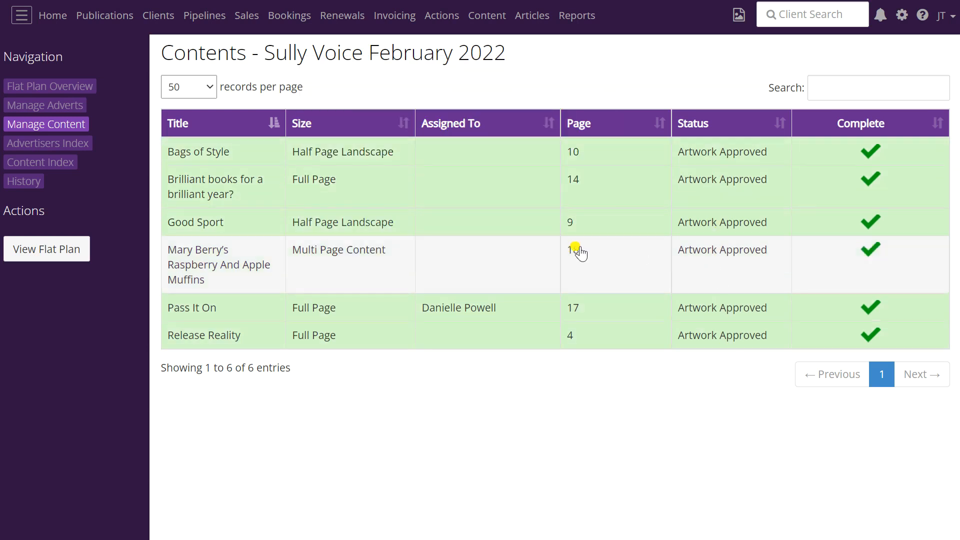
left_click(36, 109)
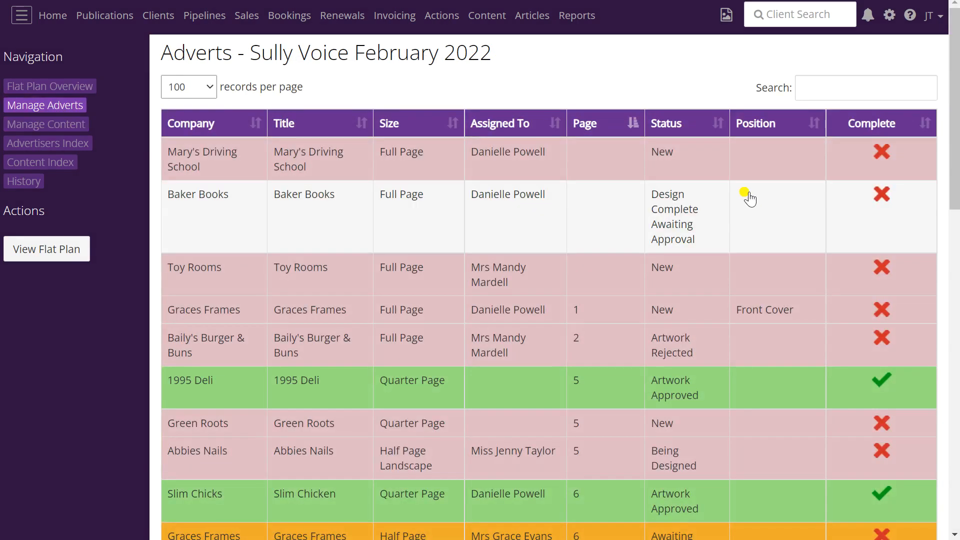
scroll(620, 133, "down", 12)
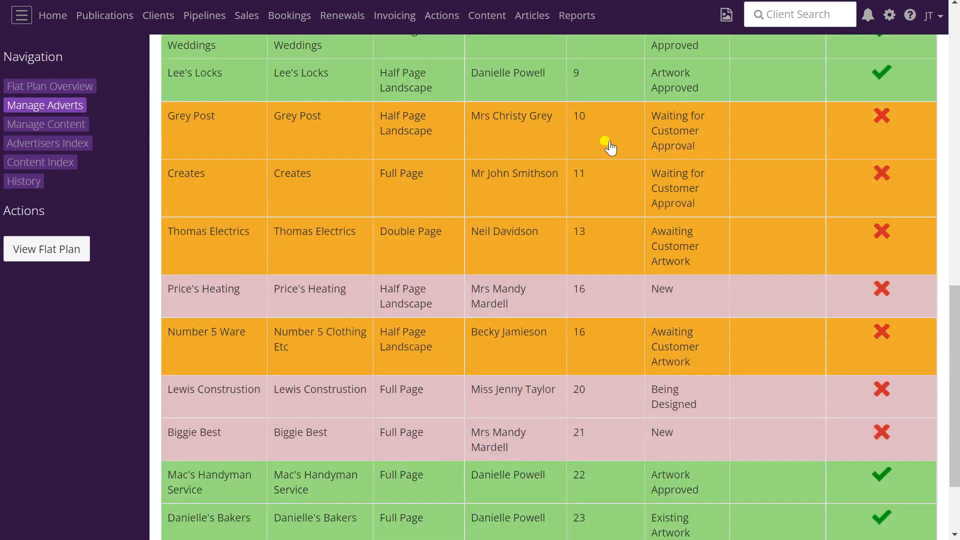
scroll(610, 146, "down", 3)
mouse_move(624, 221)
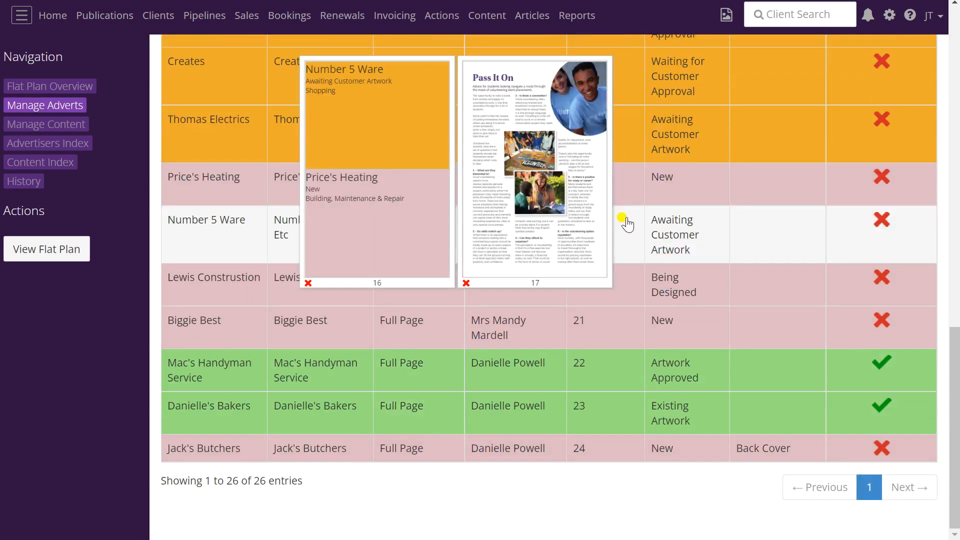
scroll(625, 220, "up", 15)
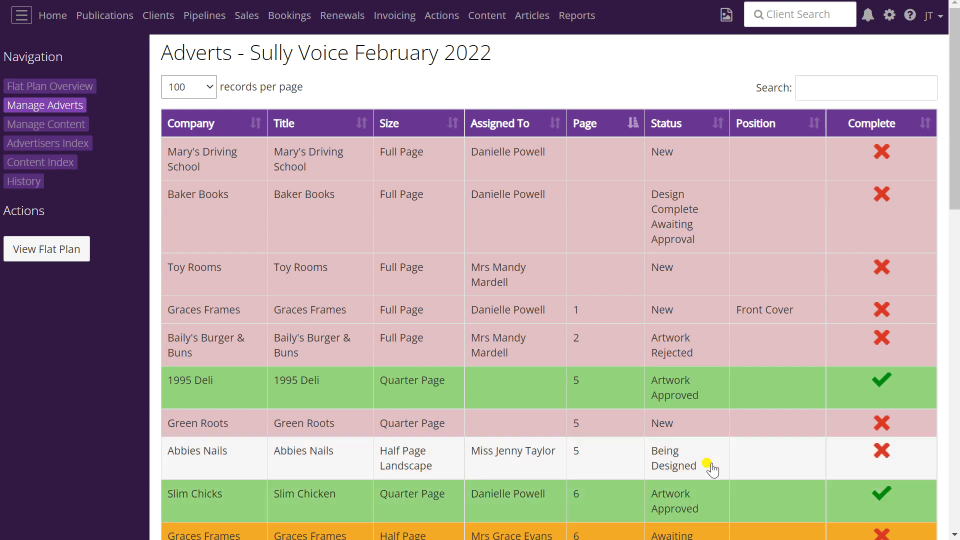
Step: Find the client Keeper Inn, select the February 2022 issue of Sully Voice, and proceed to the booking details
left_click(788, 16)
type("Keep")
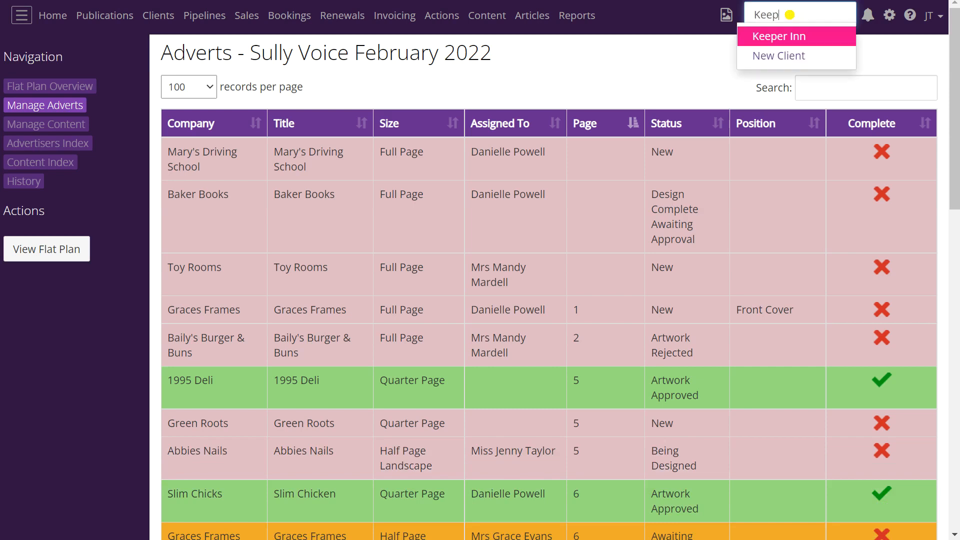
left_click(778, 37)
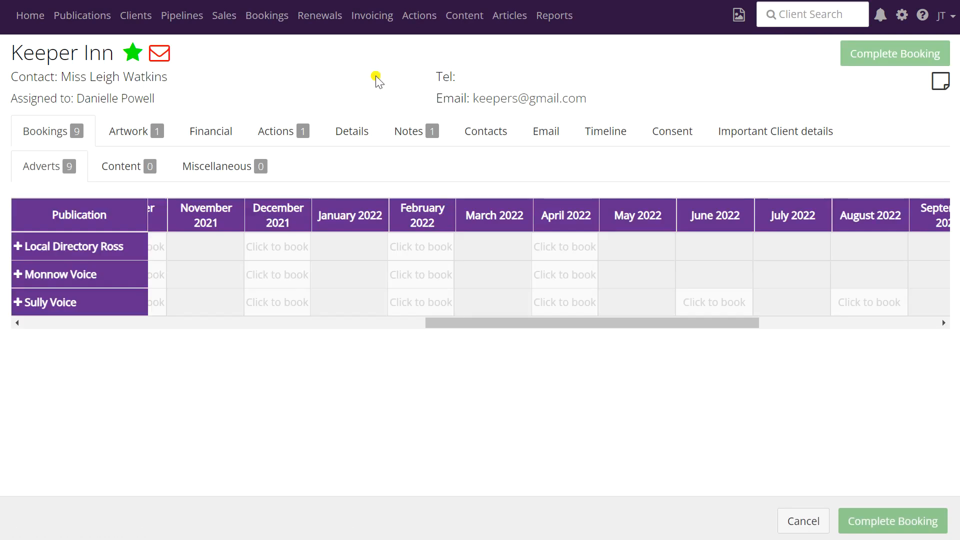
left_click_drag(482, 325, 457, 356)
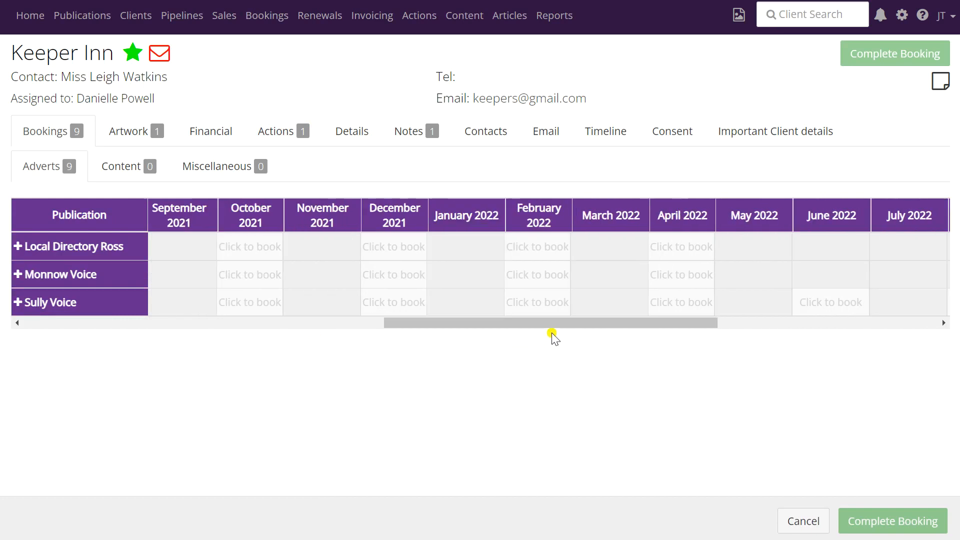
left_click(540, 302)
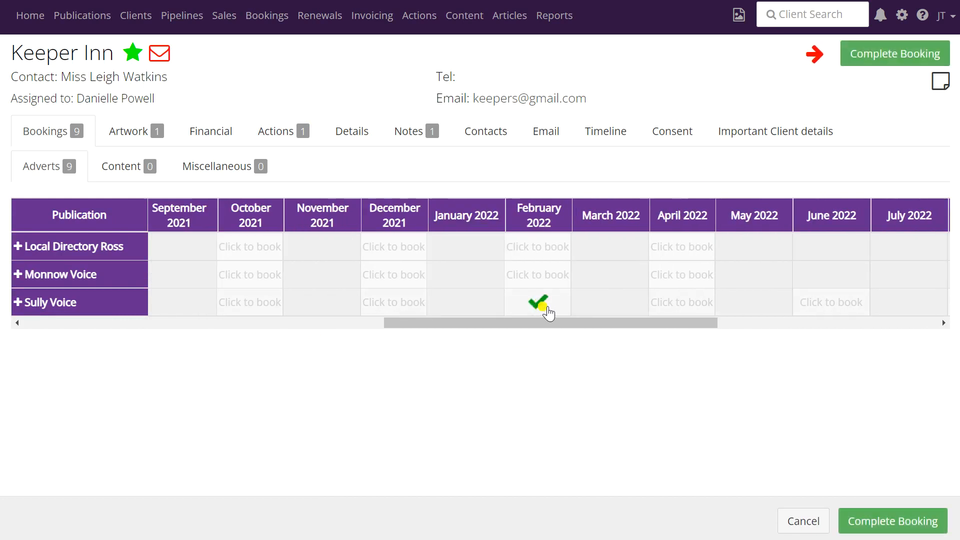
left_click(898, 62)
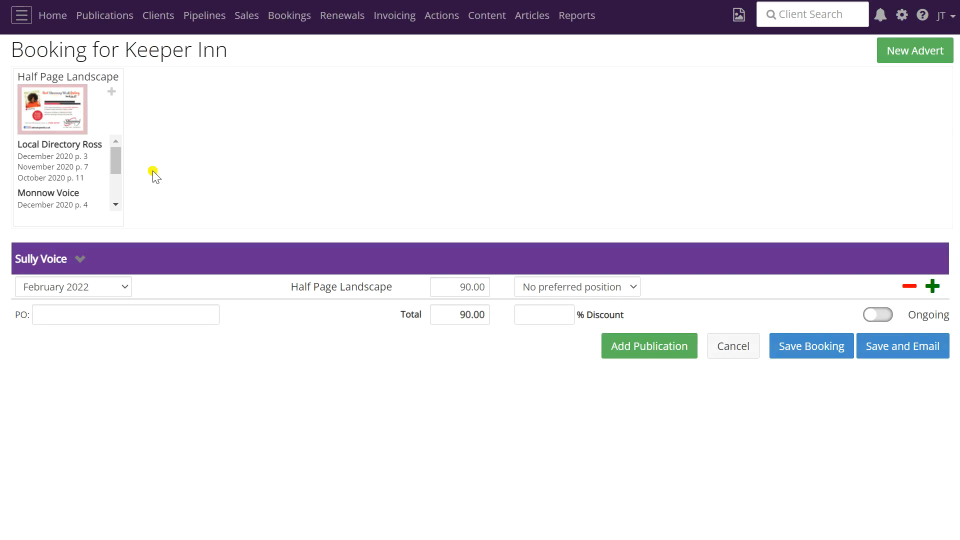
Step: Select the February 2022 booking line and check which issues used the client's existing half page landscape advert
left_click_drag(256, 289, 257, 290)
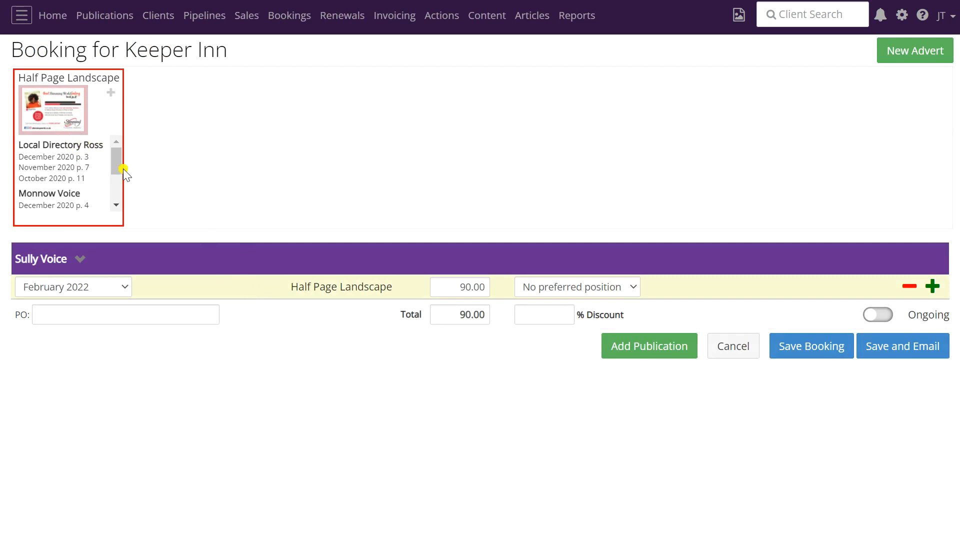
left_click_drag(116, 159, 117, 197)
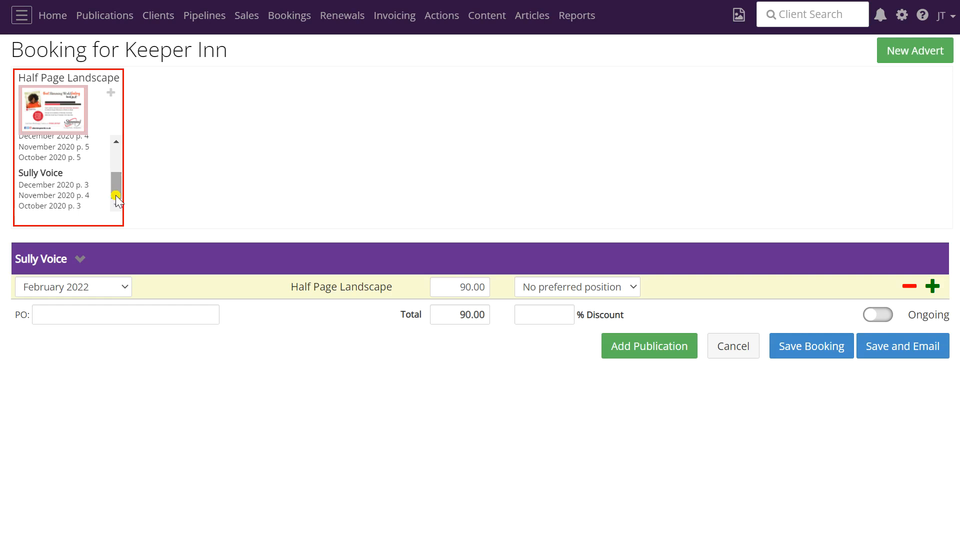
left_click_drag(115, 193, 116, 155)
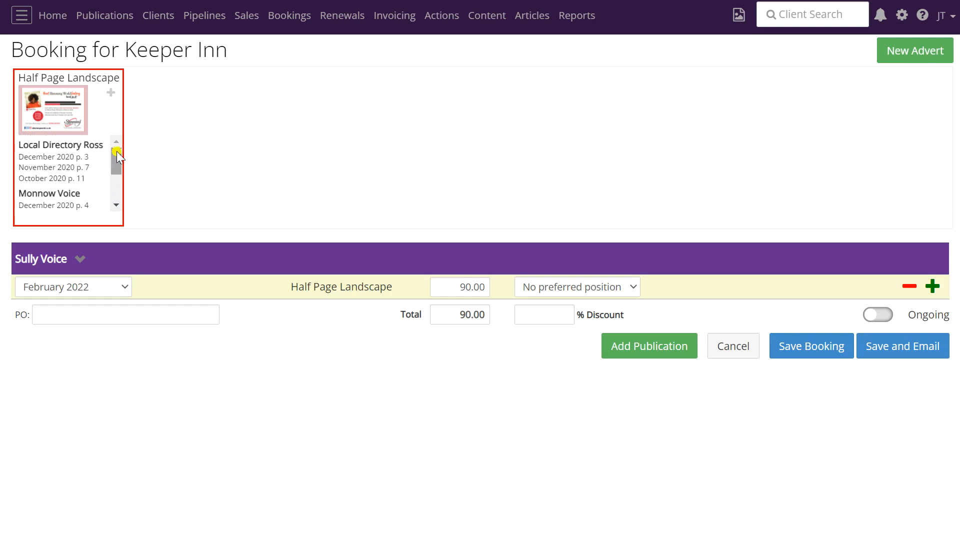
Step: Add a new Half Page Landscape advert and apply it to the Sully Voice February 2022 booking line
left_click(928, 54)
left_click(925, 52)
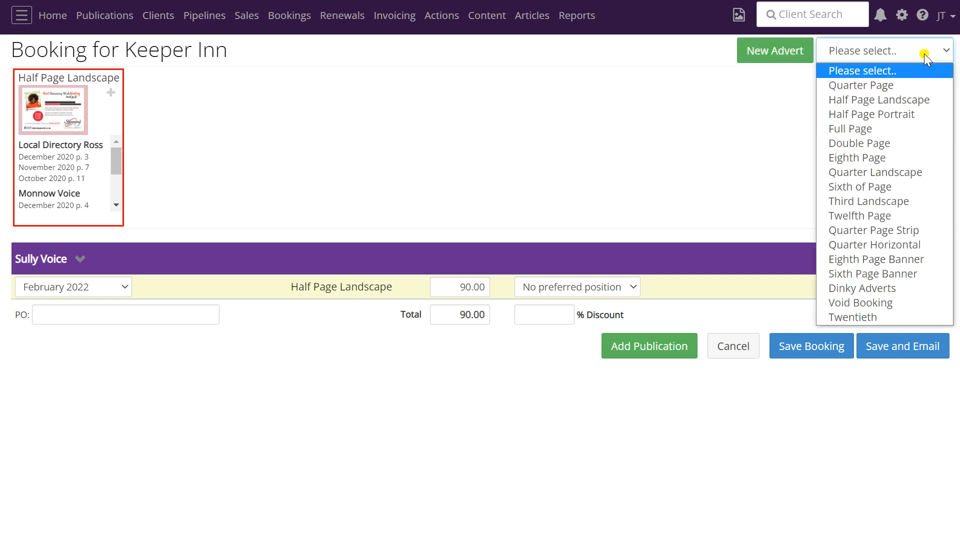
left_click(904, 100)
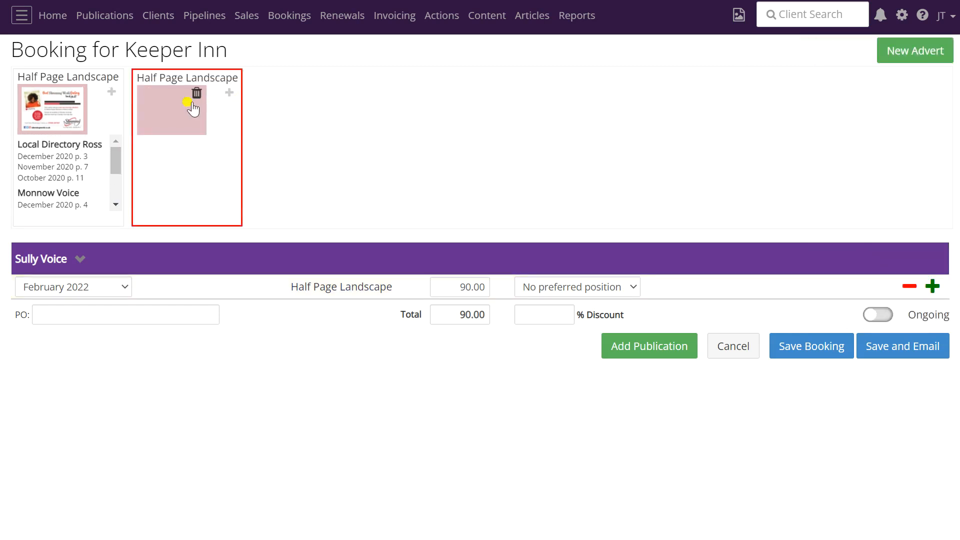
left_click_drag(172, 107, 275, 288)
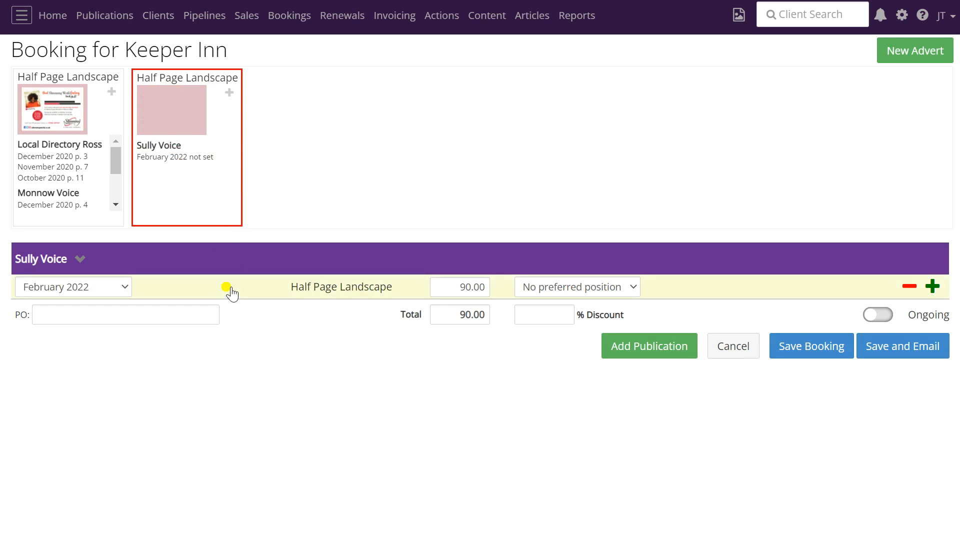
Step: Check the new advert's status and assignee options, update its details, and save the Keeper Inn booking
left_click(176, 117)
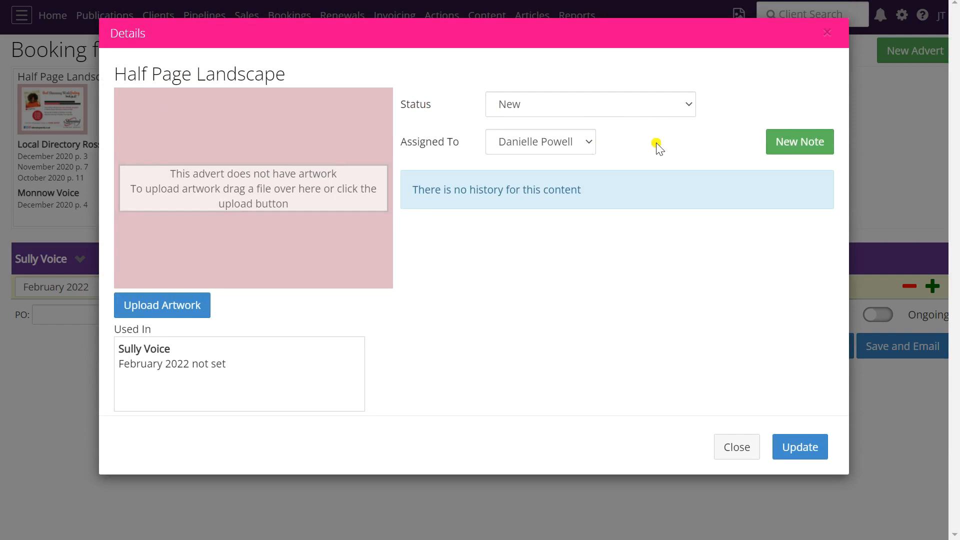
left_click(687, 104)
left_click(688, 103)
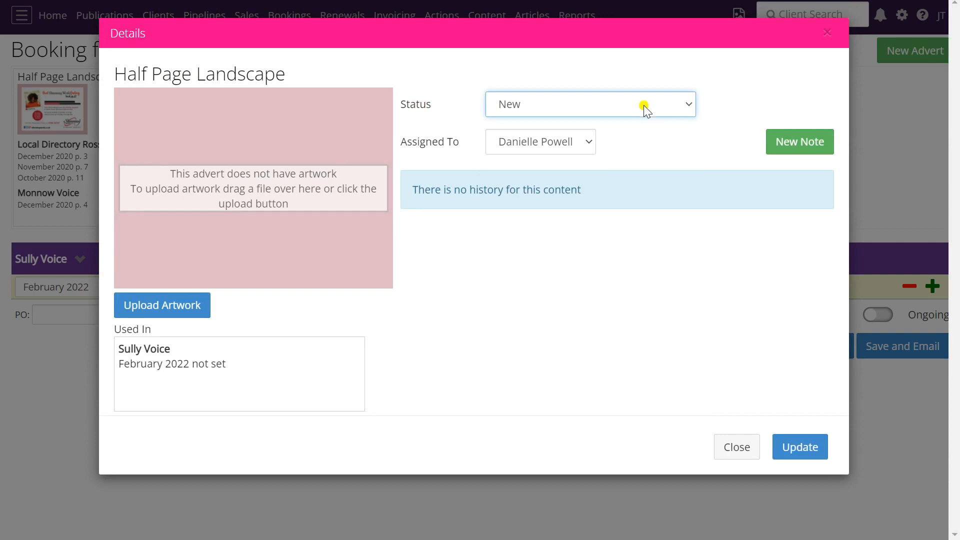
left_click(588, 143)
left_click(589, 142)
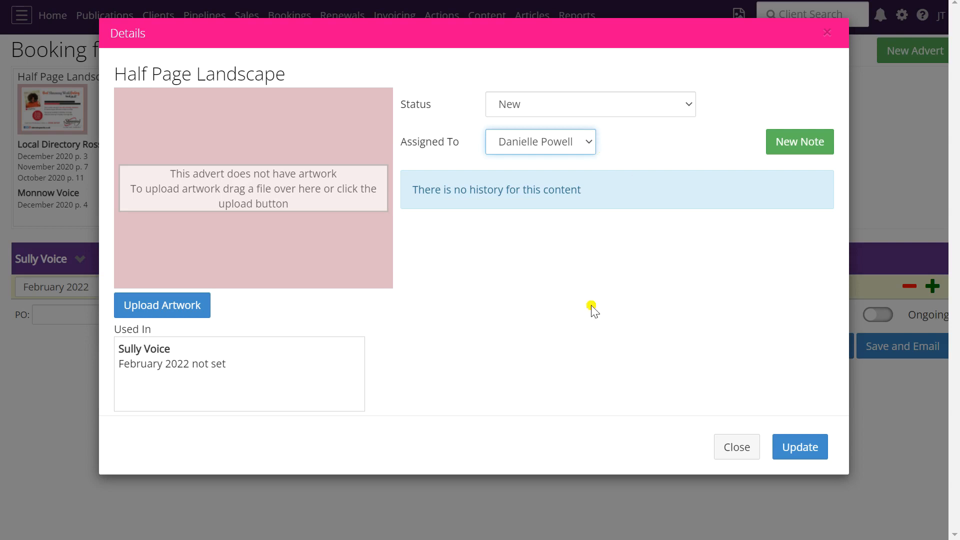
left_click(800, 449)
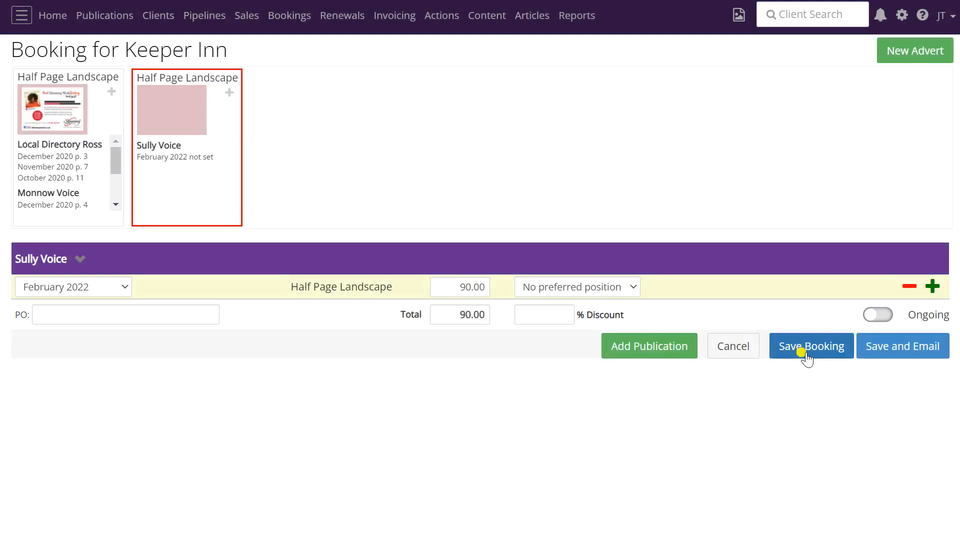
left_click(801, 350)
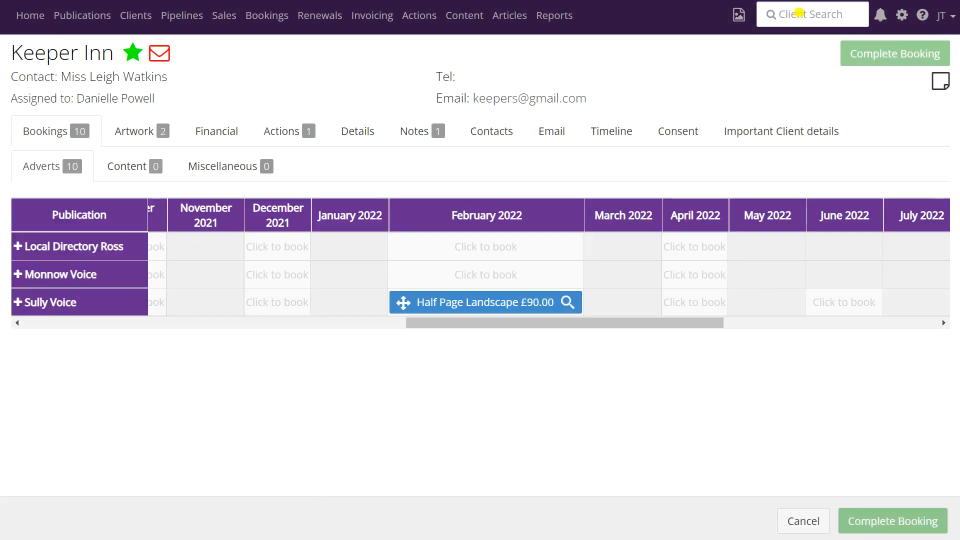
Step: Find the client Lisa's Bar and open its bookings
left_click(797, 13)
type("Lisa")
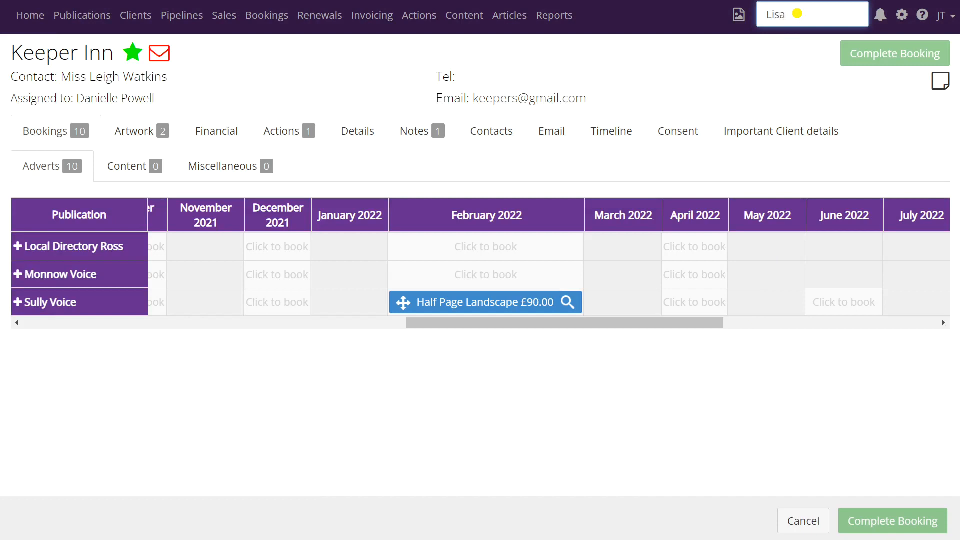
left_click(769, 36)
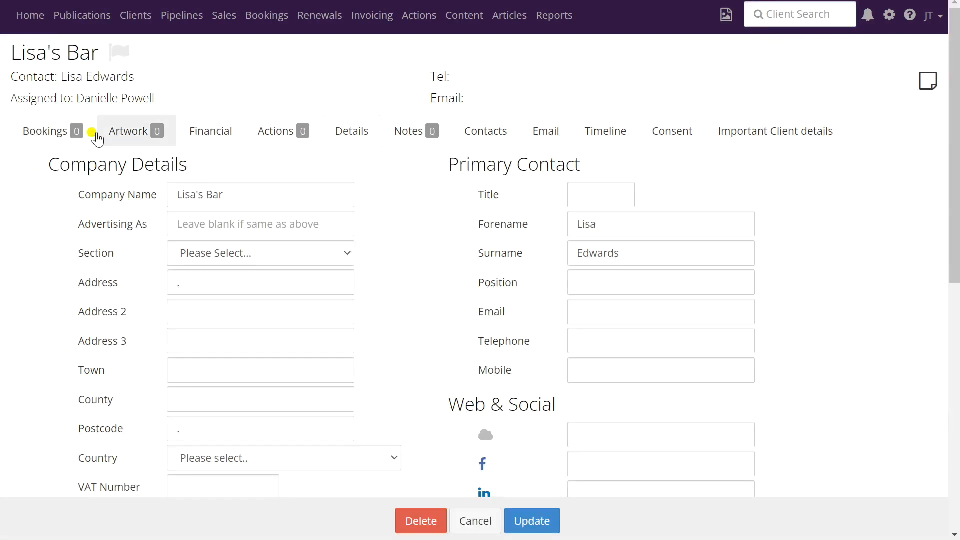
left_click(54, 133)
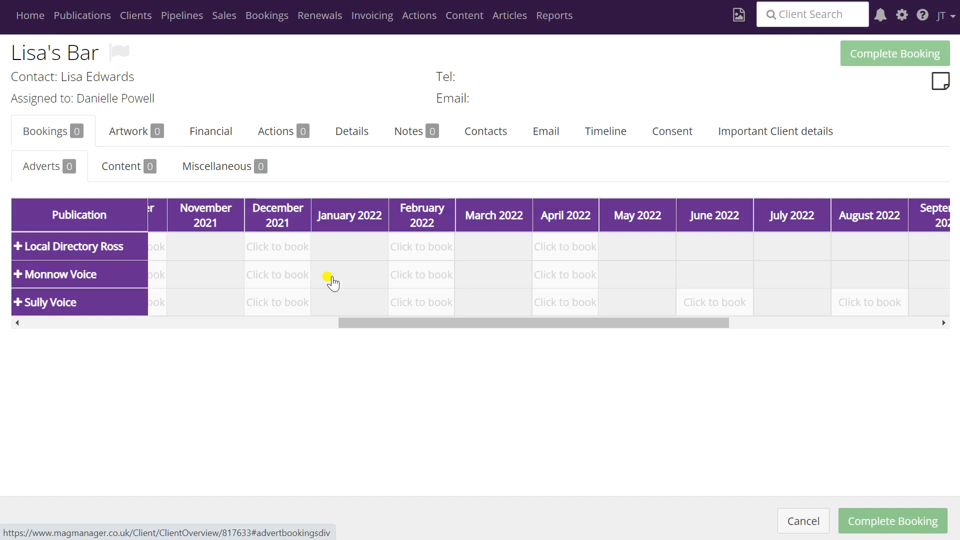
Step: Select the February, April and June 2022 issues of Sully Voice and proceed to the booking details
mouse_move(419, 323)
left_mouse_down()
mouse_move(76, 325)
mouse_move(425, 334)
left_mouse_up()
left_click(408, 303)
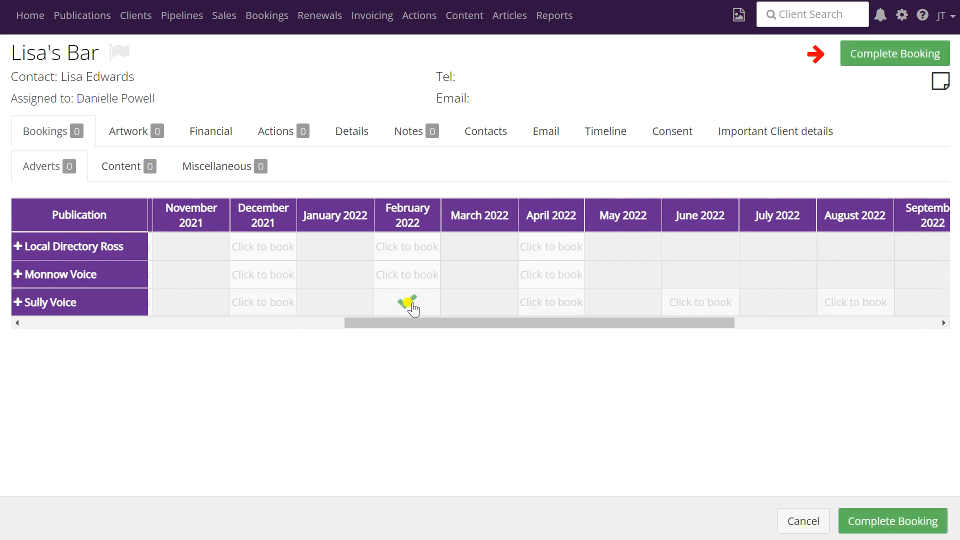
left_click(549, 304)
left_click(699, 304)
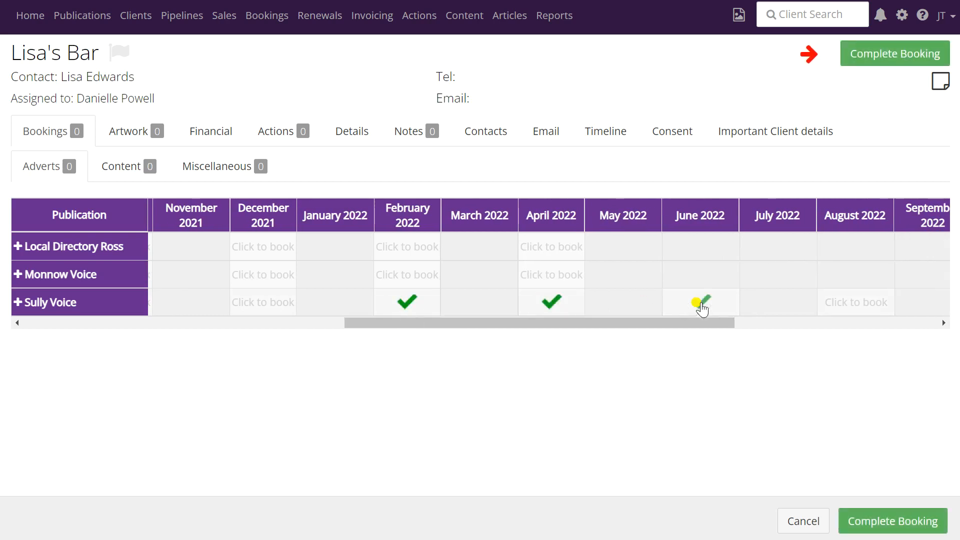
left_click(876, 58)
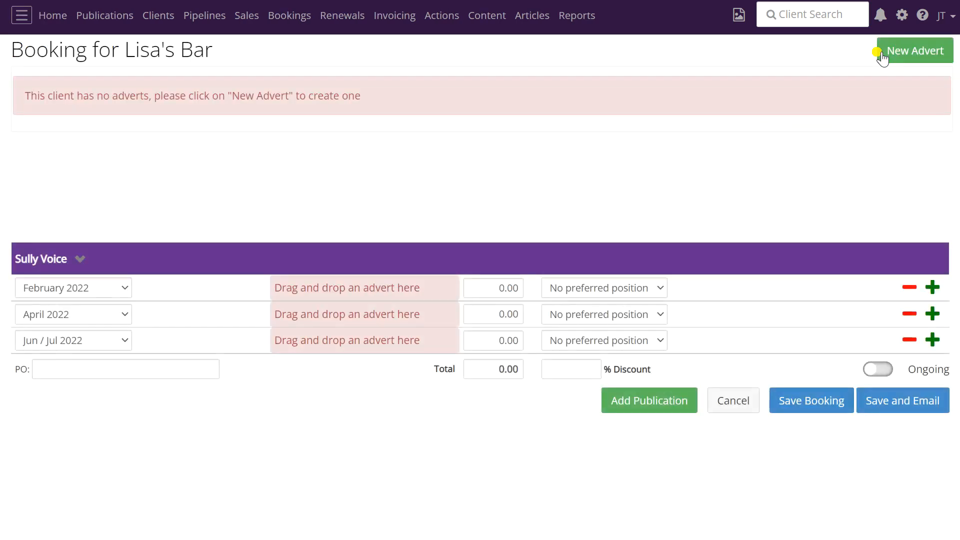
Step: Create a new Quarter Page advert and copy it twice so each booked issue has its own advert
left_click(925, 49)
left_click(924, 52)
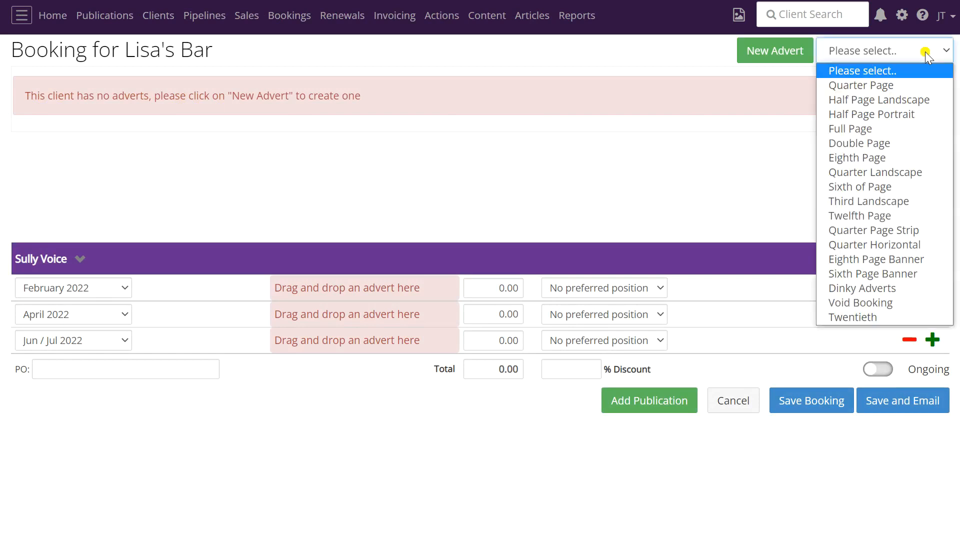
left_click(892, 84)
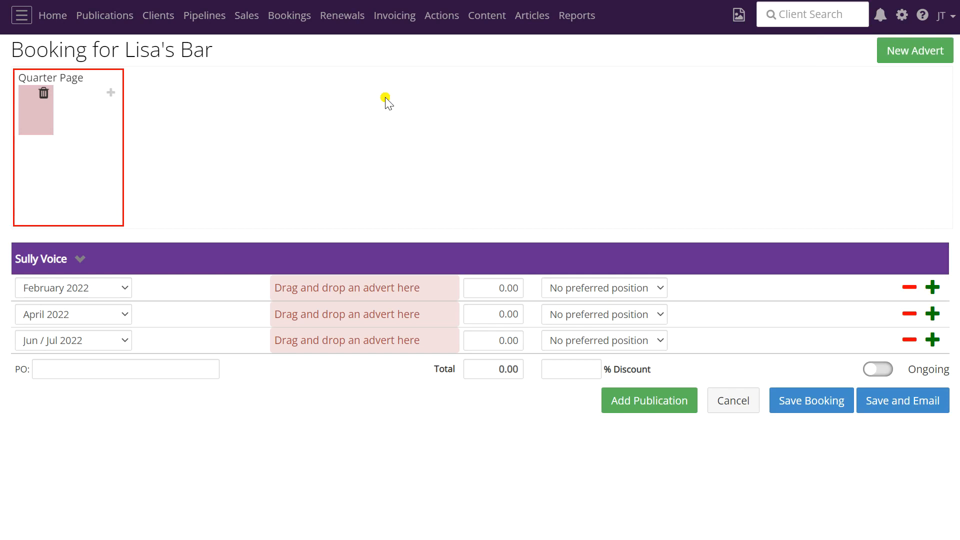
left_click(110, 93)
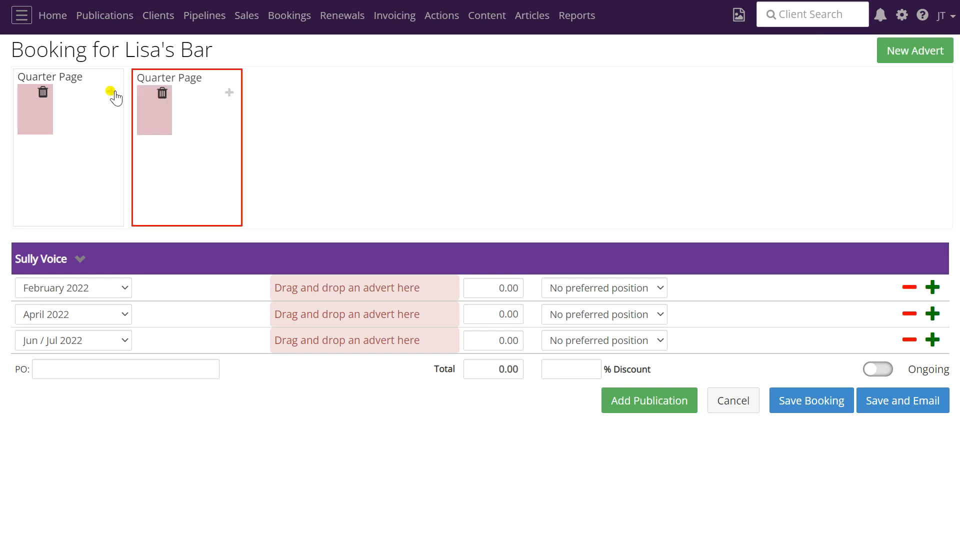
left_click(110, 93)
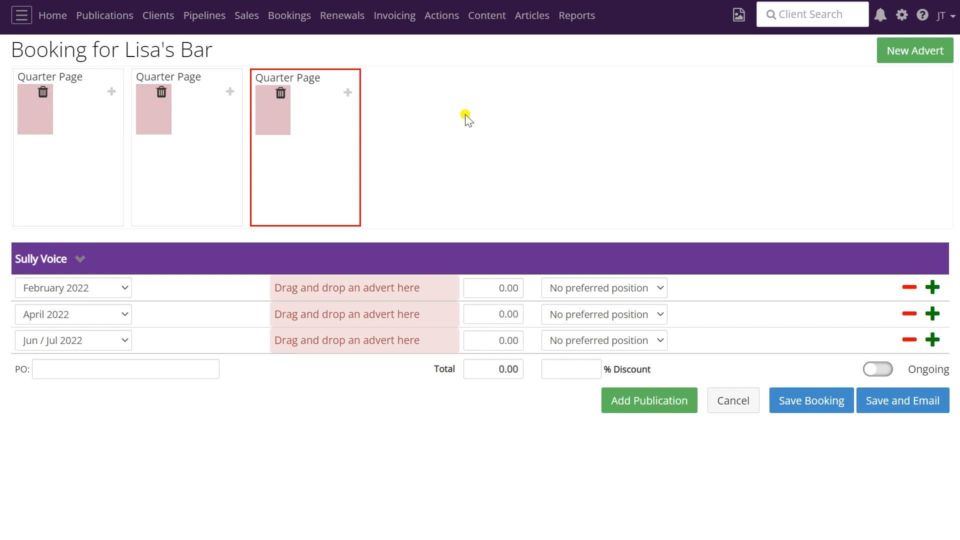
Step: Apply a separate Quarter Page advert to each of the February, April and Jun / Jul 2022 booking lines
left_click_drag(274, 114, 205, 300)
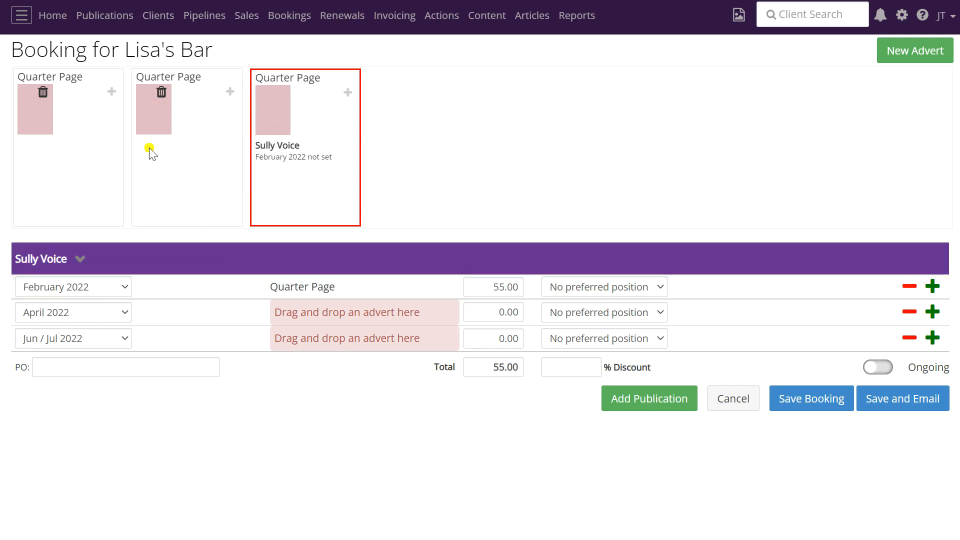
left_click_drag(156, 108, 175, 314)
left_click_drag(44, 119, 193, 343)
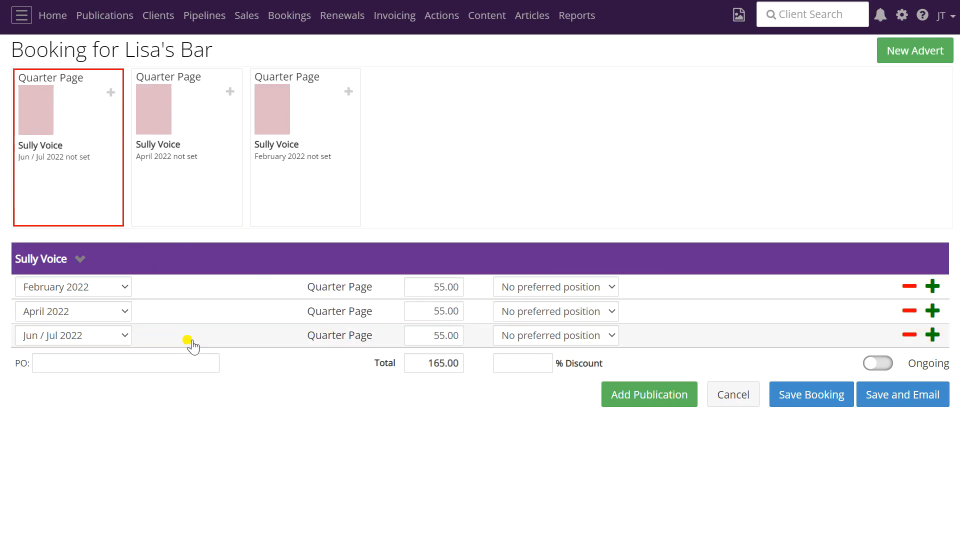
Step: Check which advert each Sully Voice booking line uses, and save the Lisa's Bar booking
left_click(190, 319)
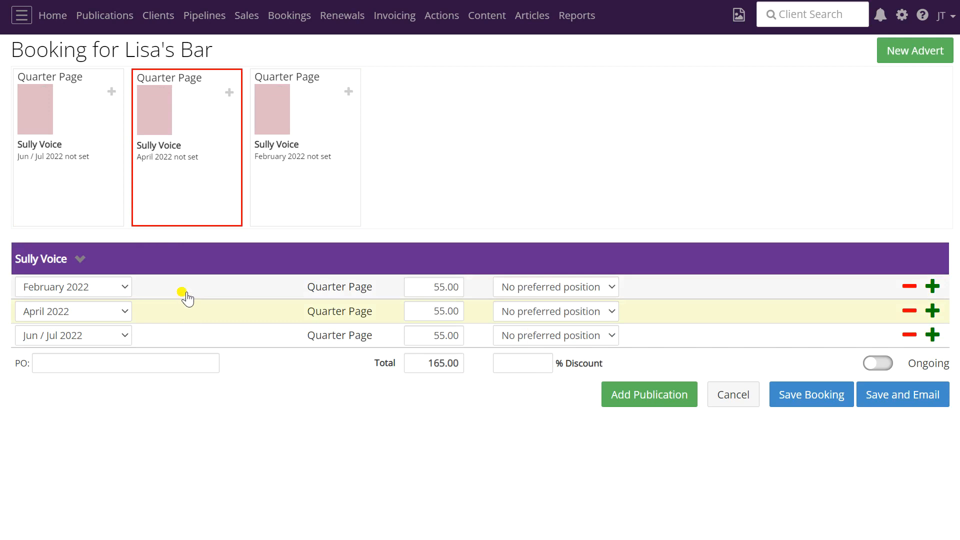
left_click(187, 290)
left_click(187, 319)
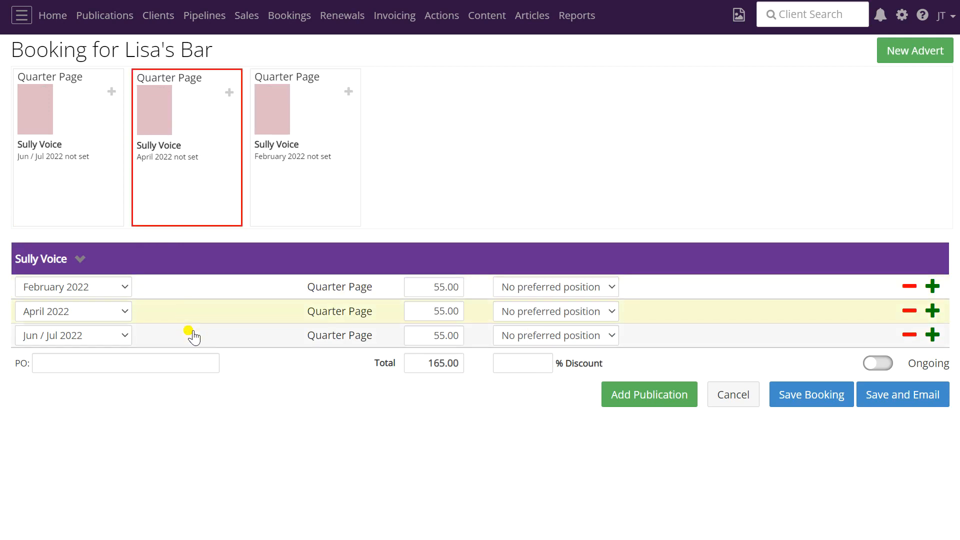
left_click(194, 336)
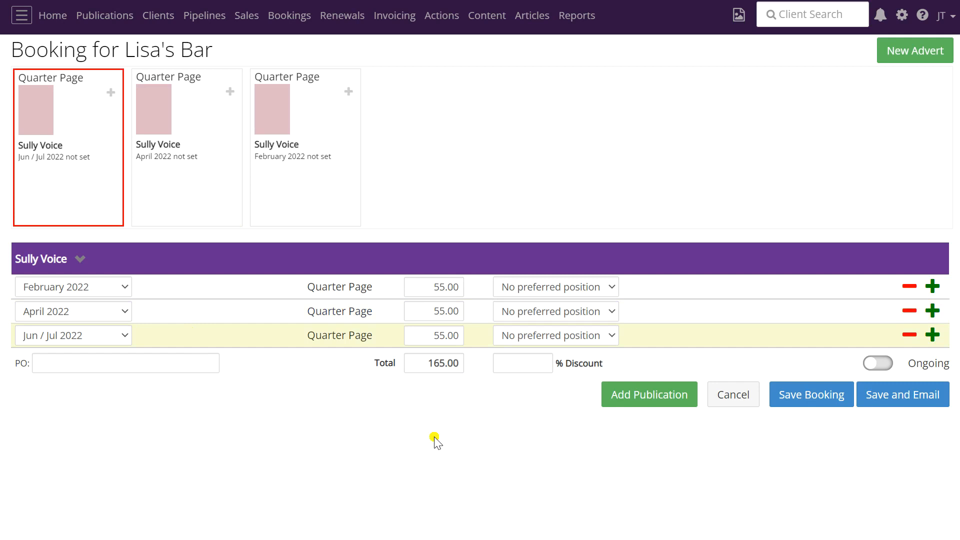
left_click(813, 396)
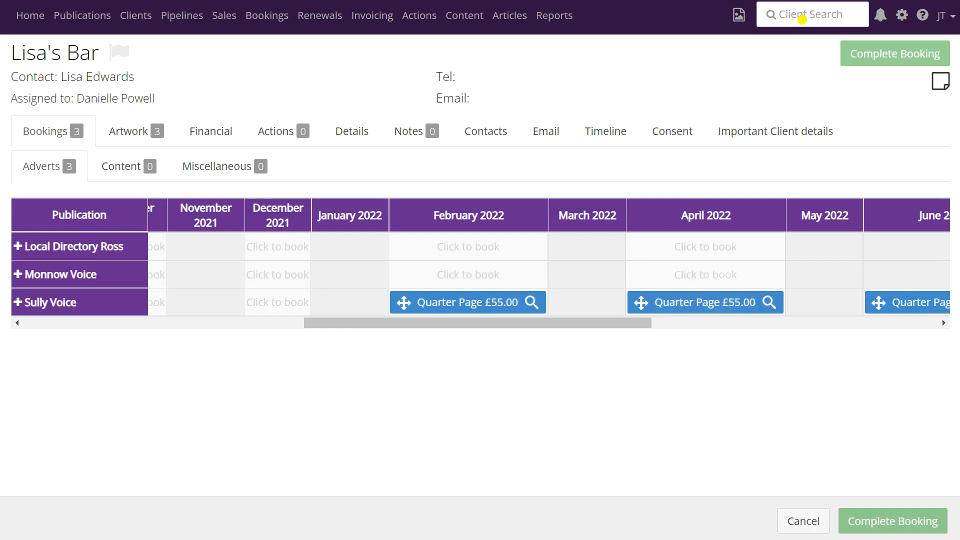
Step: Find the client Face Boss, select the February 2022 issue of Sully Voice, and proceed to the booking details
left_click(803, 17)
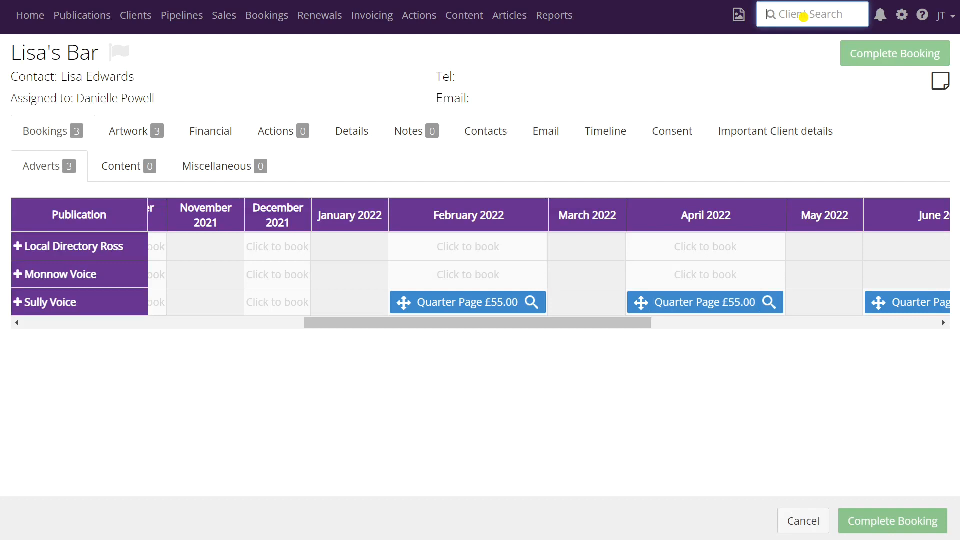
type("face")
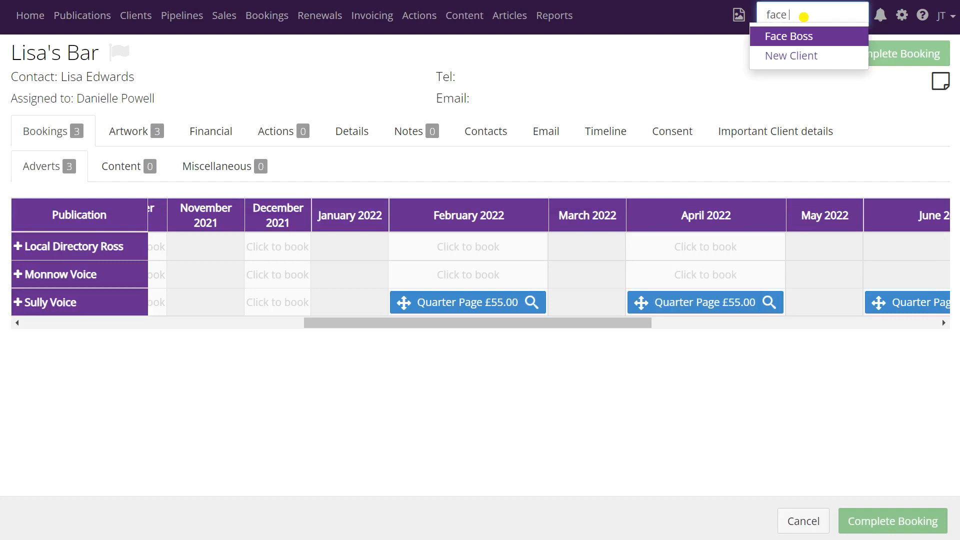
left_click(794, 36)
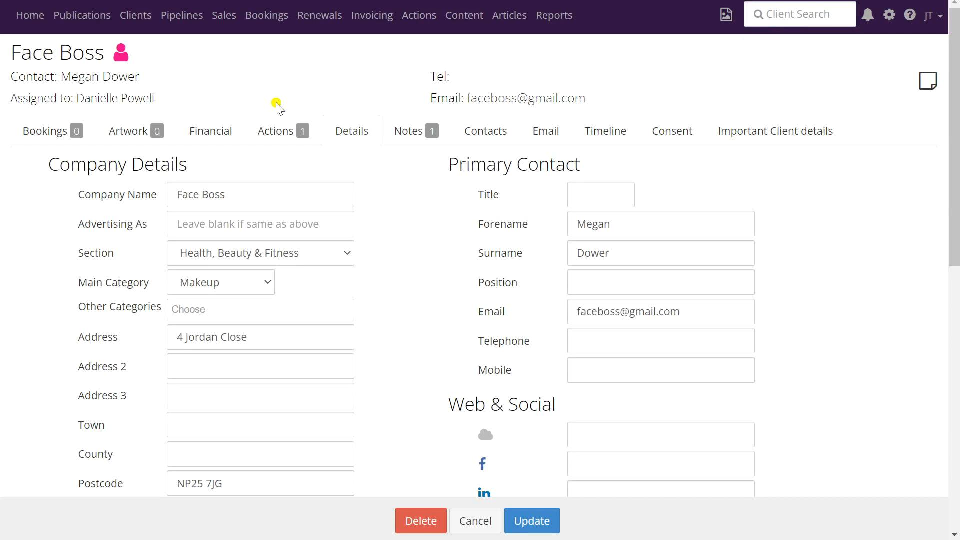
left_click(62, 131)
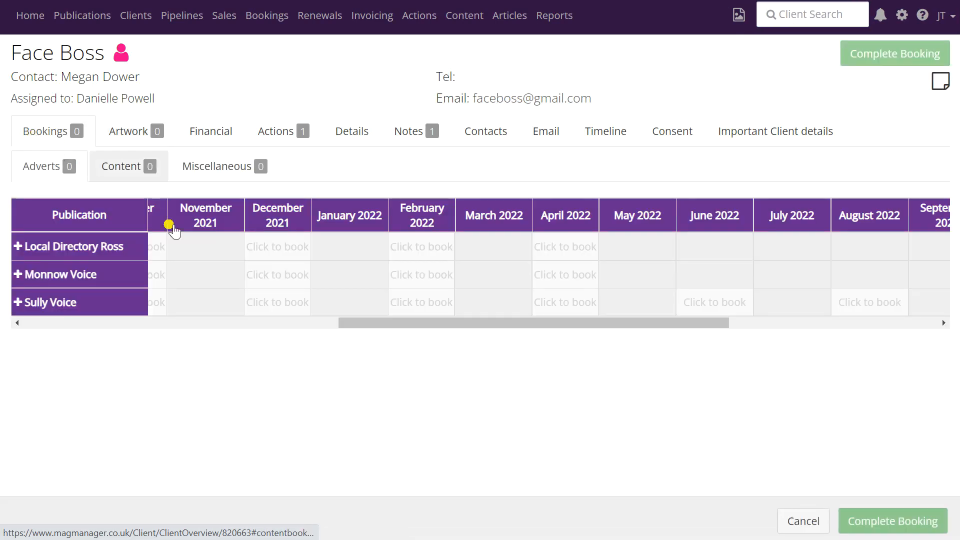
left_click(428, 306)
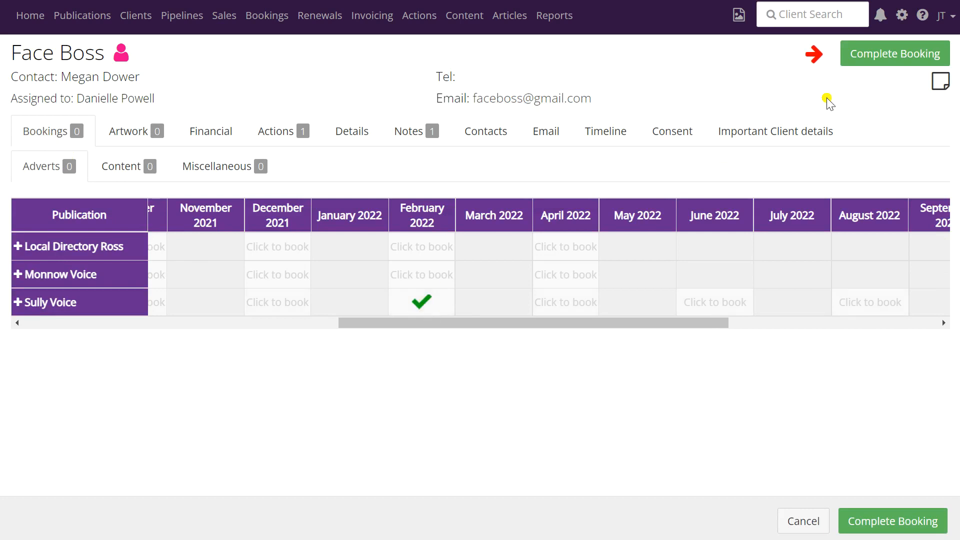
left_click(885, 58)
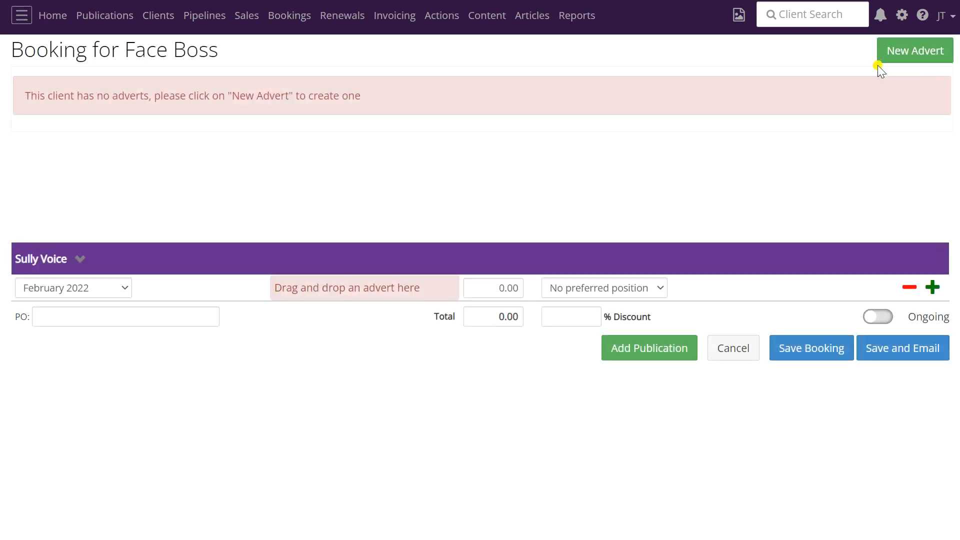
Step: Add a new Full Page advert and apply it to the Sully Voice February 2022 booking line
left_click(876, 319)
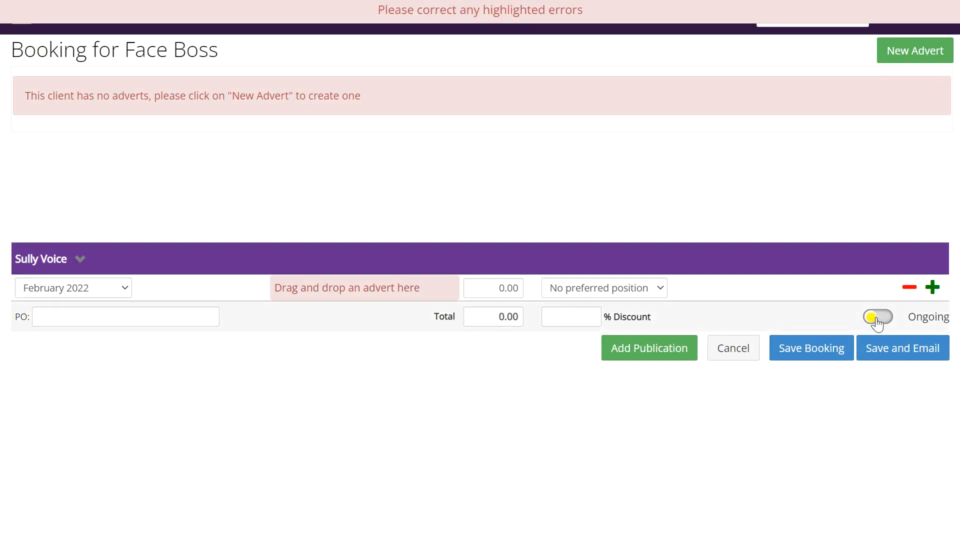
left_click(906, 54)
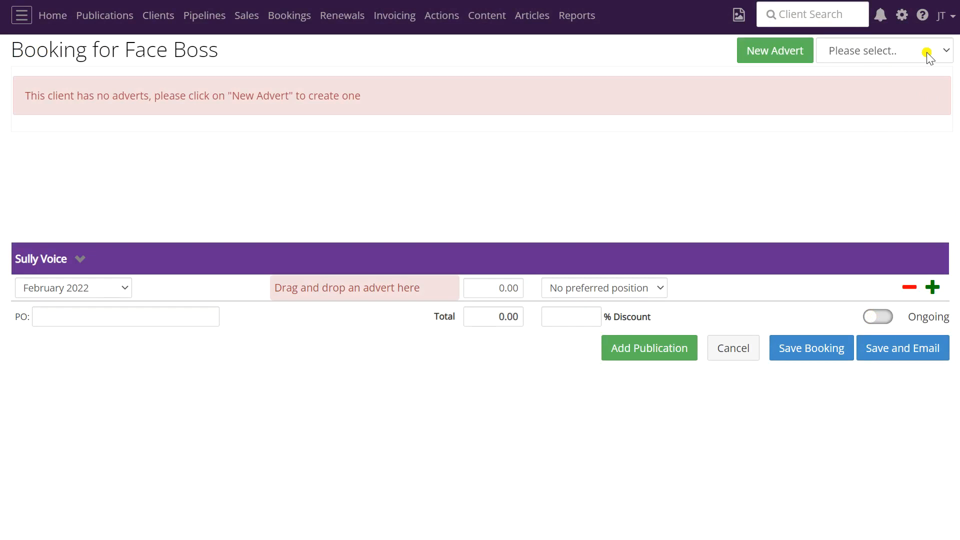
left_click(926, 52)
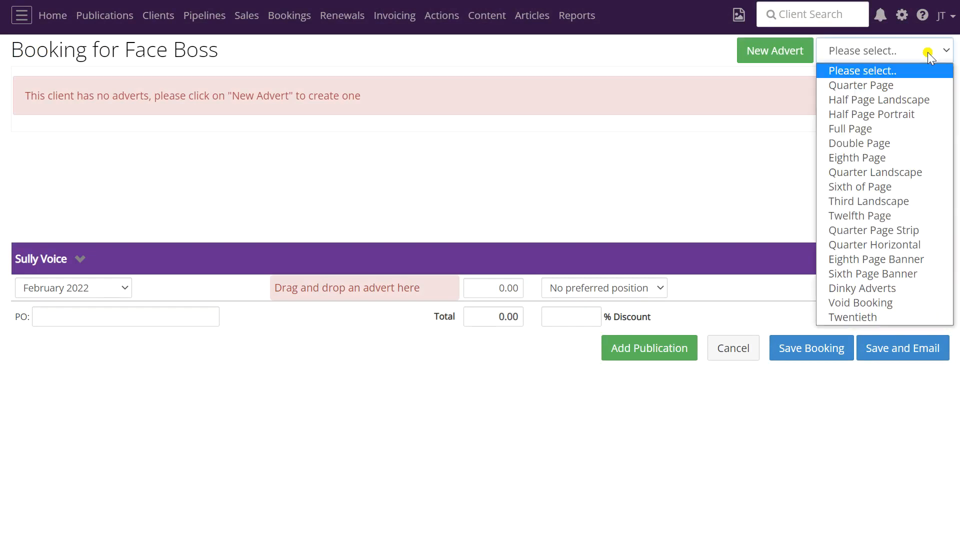
left_click(860, 129)
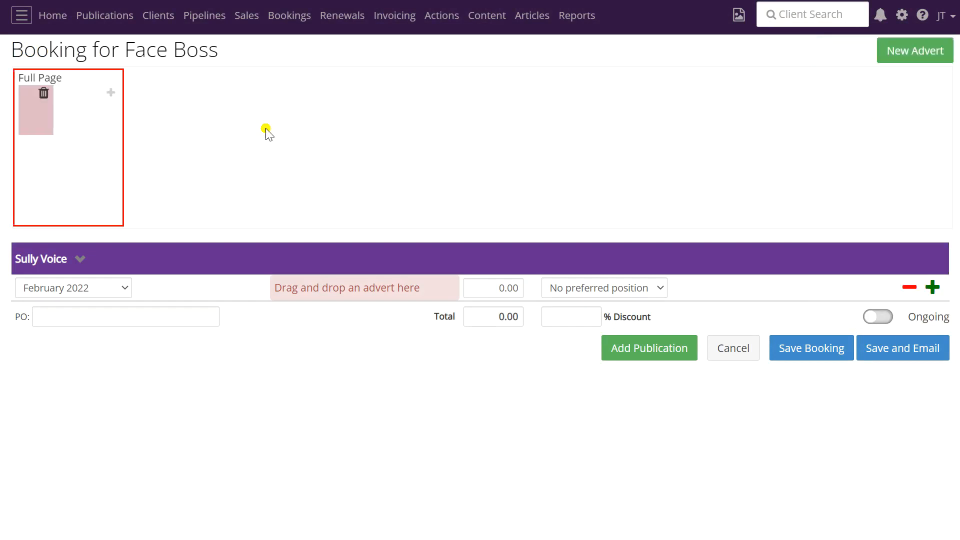
left_click_drag(40, 108, 289, 293)
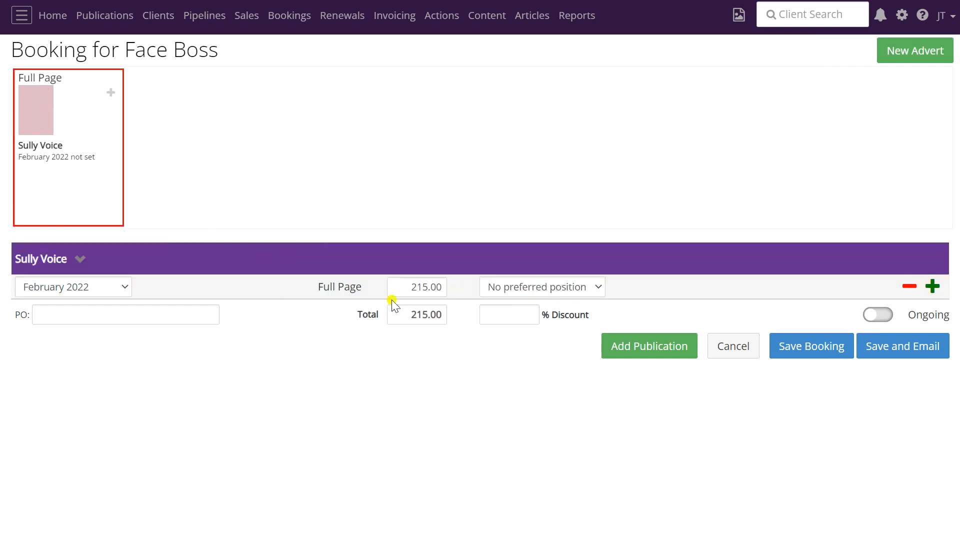
Step: Make the Face Boss booking ongoing and save it
left_click(878, 315)
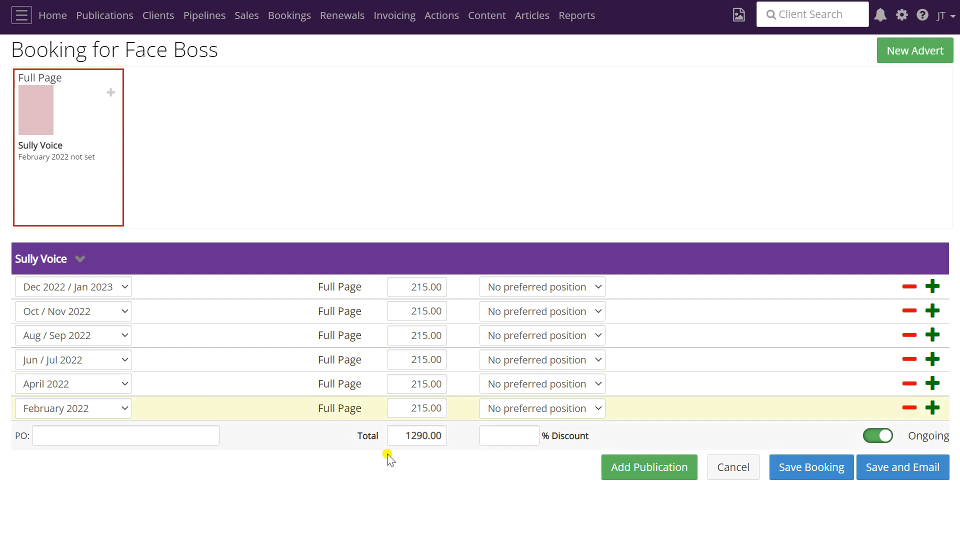
left_click(809, 469)
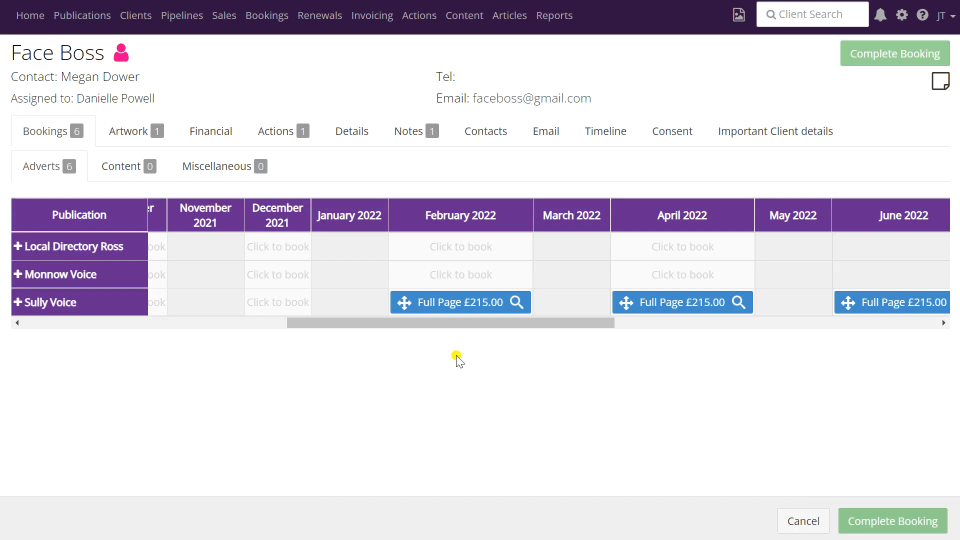
Step: Reopen the Face Boss February 2022 booking, check the existing advert's issues, and add a second Full Page advert
left_click(457, 303)
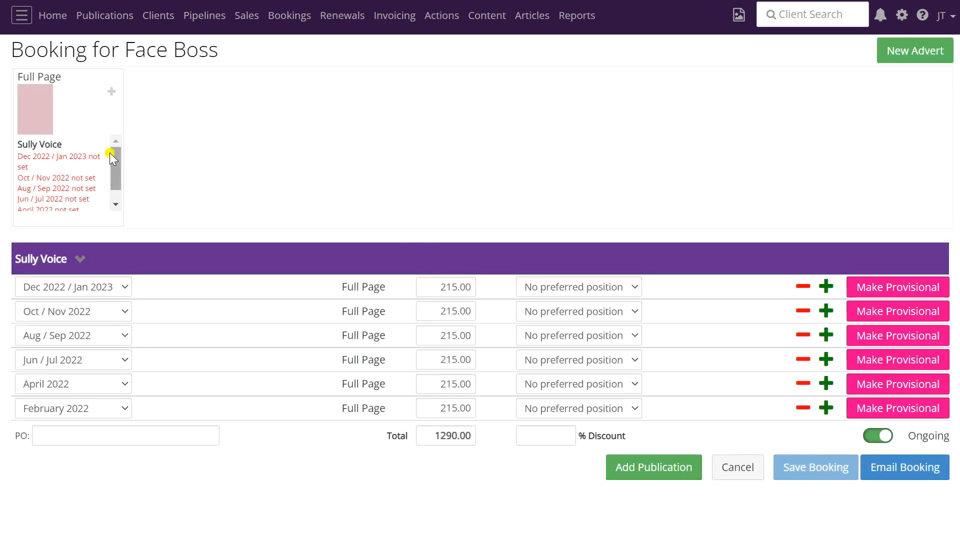
left_click_drag(115, 158, 114, 137)
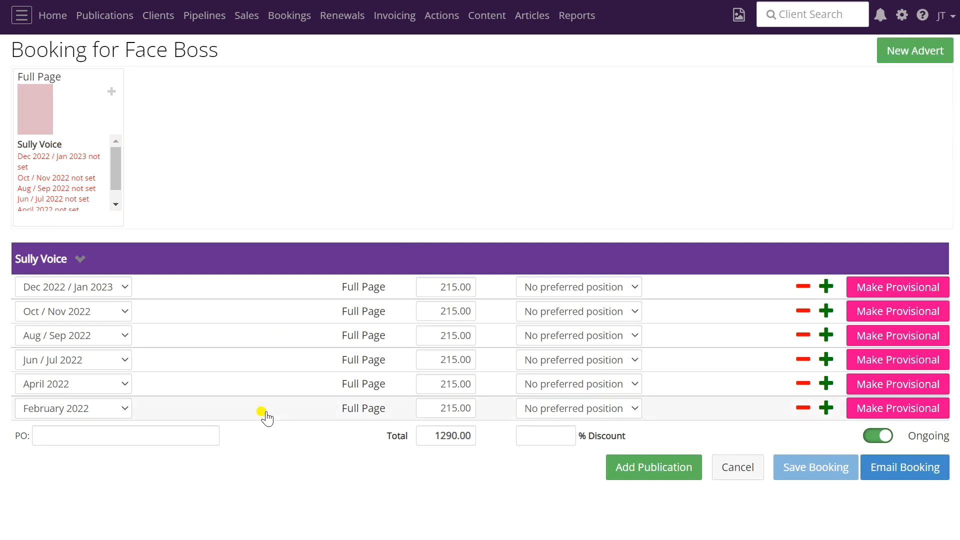
left_click(923, 50)
left_click(923, 51)
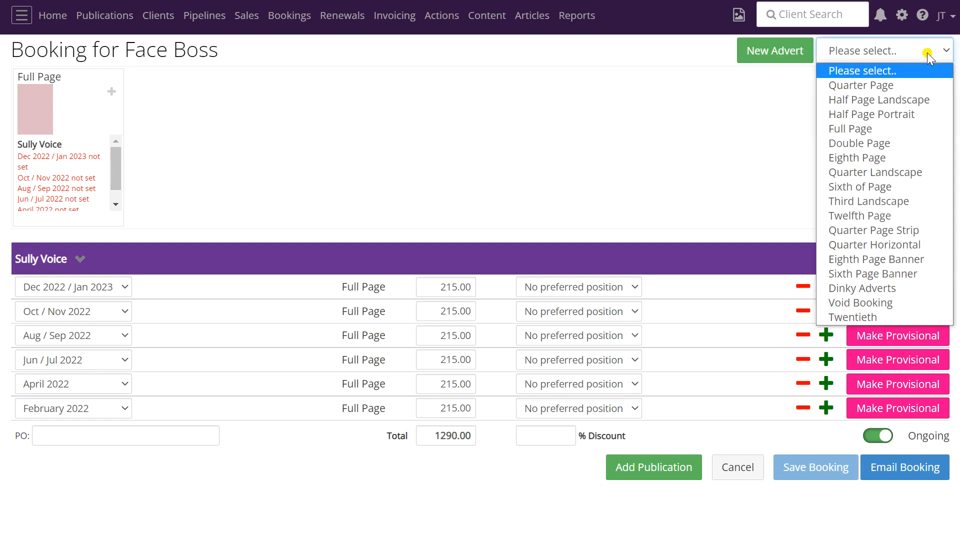
left_click(894, 130)
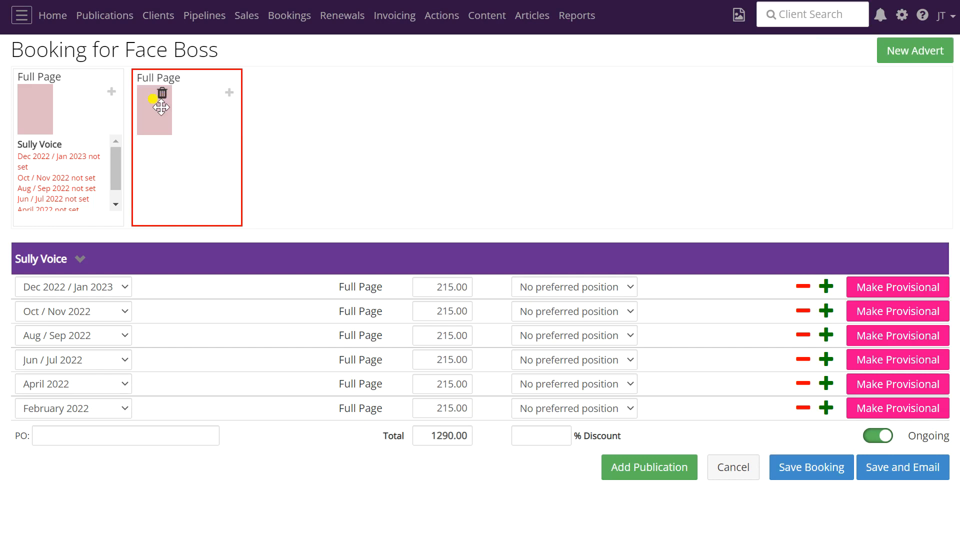
Step: Assign the second Full Page advert to the February 2022 line of Sully Voice, replacing only that one issue's advert
left_click_drag(161, 107, 182, 129)
left_click_drag(235, 278, 235, 414)
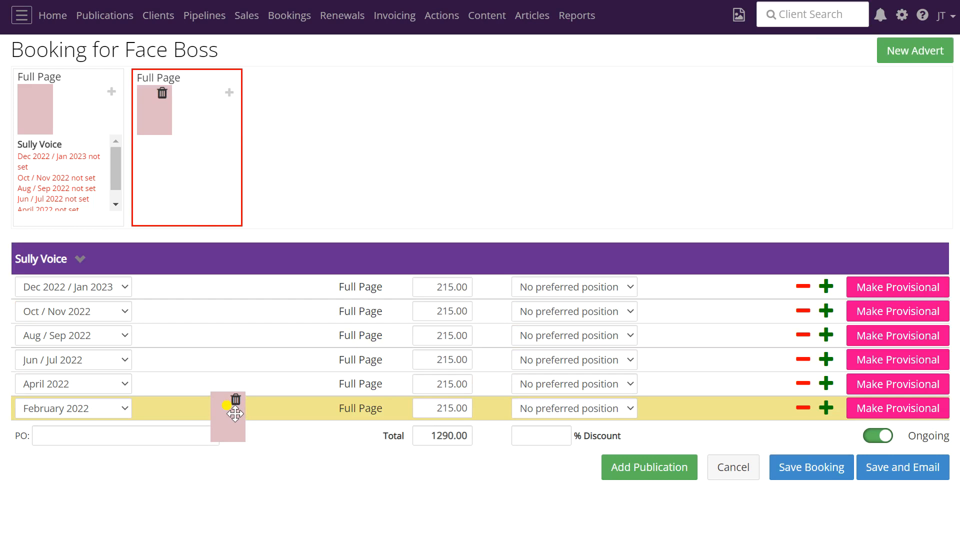
left_click_drag(227, 405, 227, 406)
left_click(227, 406)
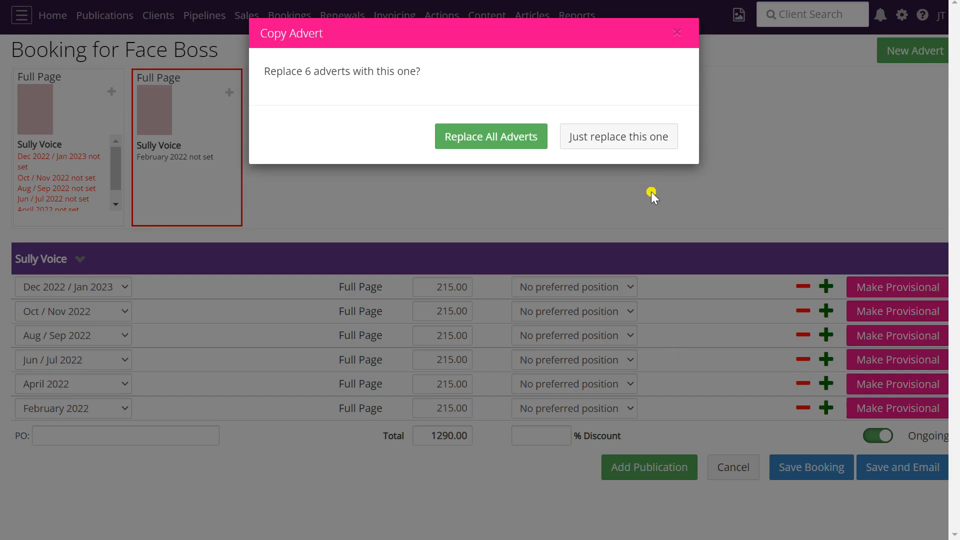
left_click(633, 144)
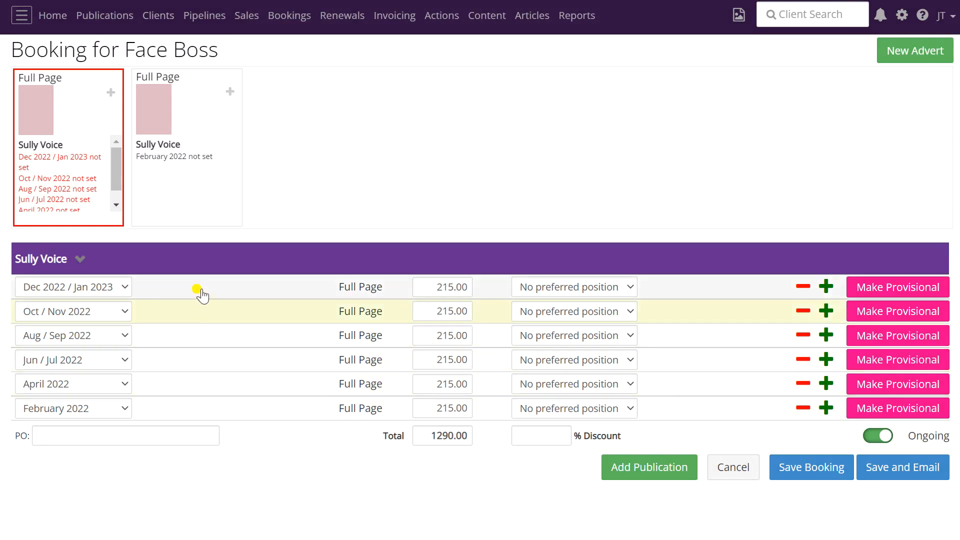
Step: Upload the Face Boss full PDF as artwork for the second Full Page advert and update its details
left_click(155, 110)
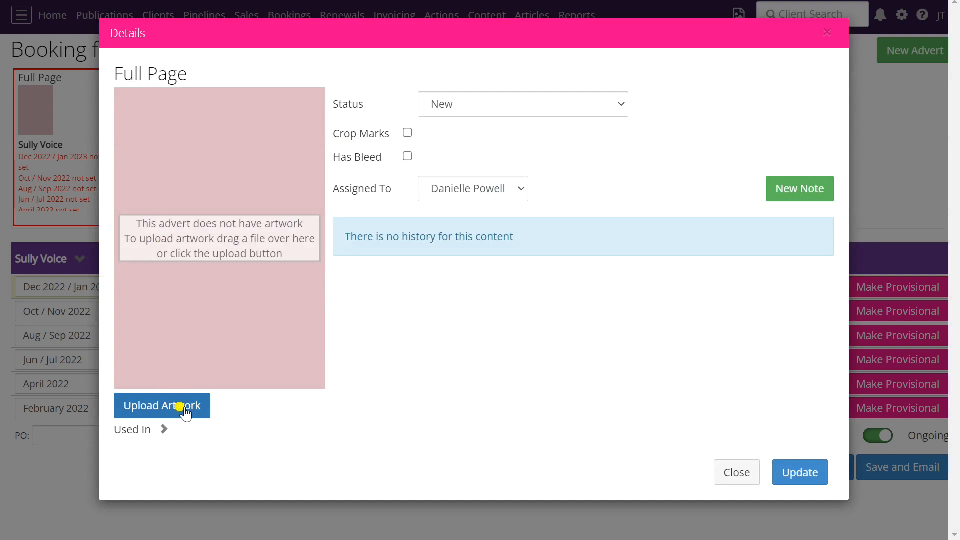
left_click(182, 407)
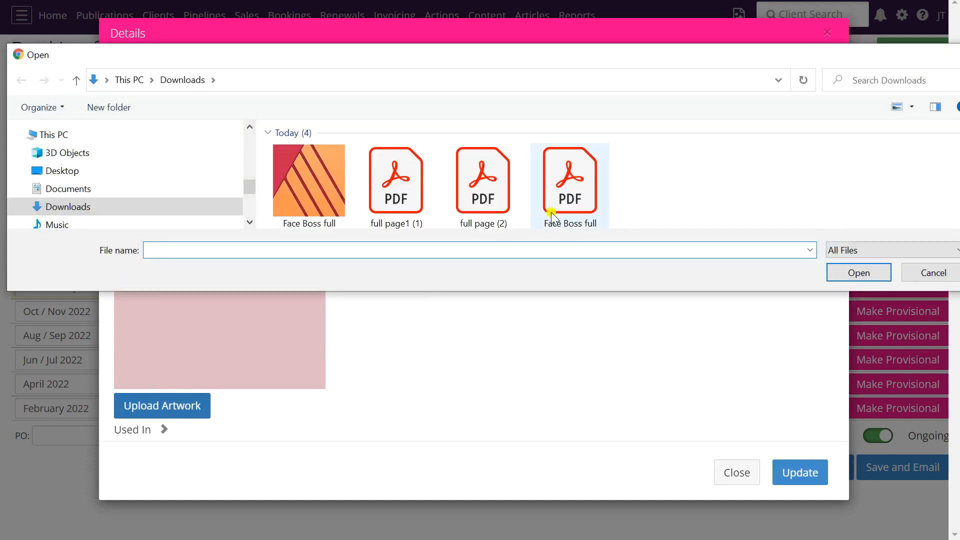
left_click(565, 199)
left_click(850, 270)
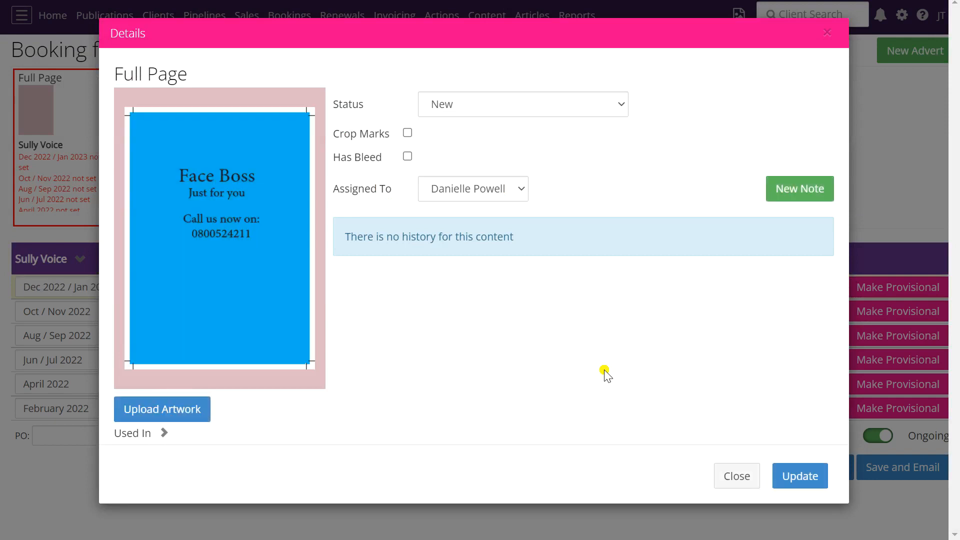
left_click(802, 477)
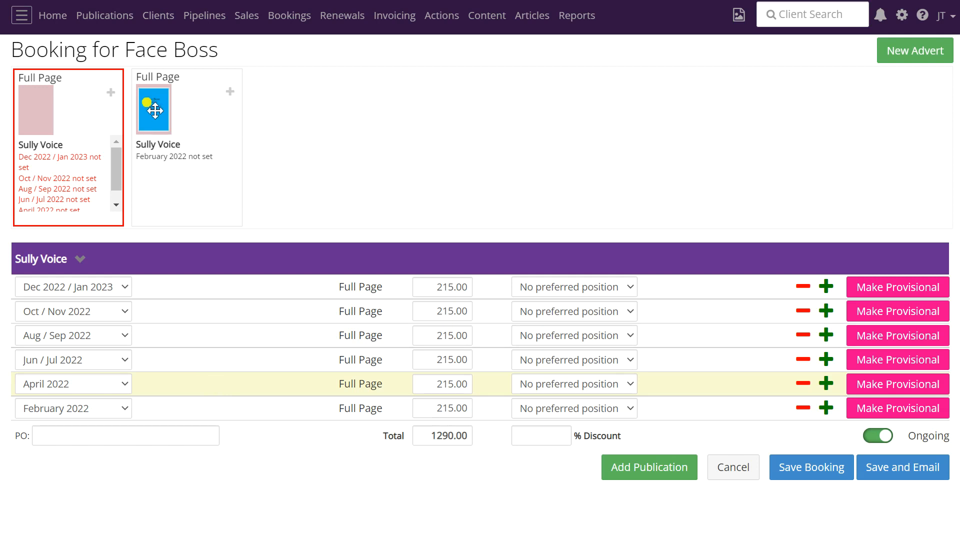
Step: Assign the Full Page advert with the blue artwork to the April 2022 issue as well, replacing just that one
left_click_drag(160, 110, 219, 391)
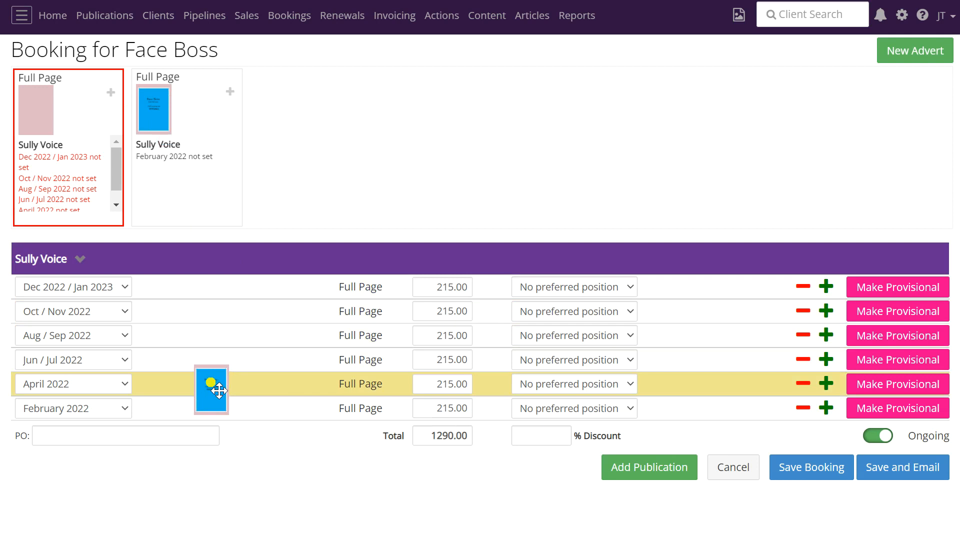
left_click_drag(219, 391, 215, 385)
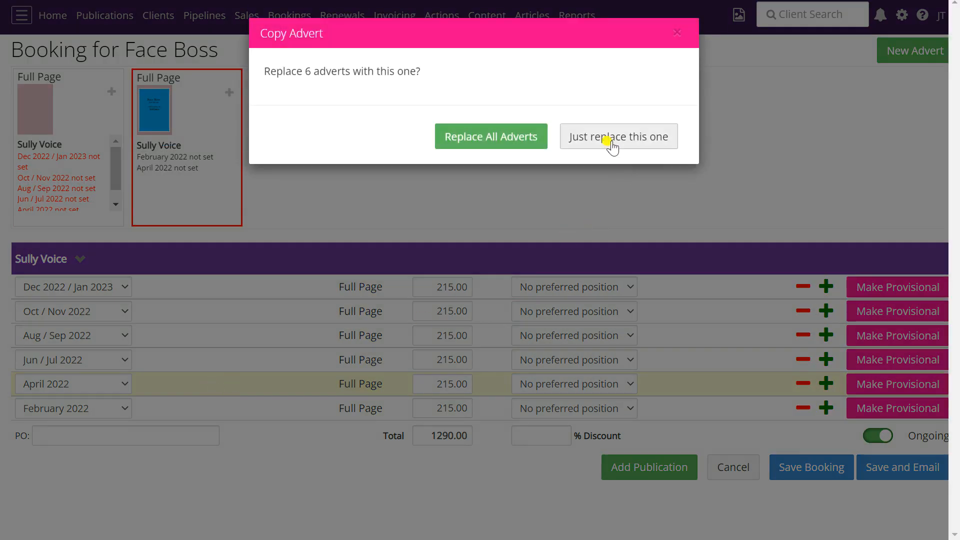
left_click(661, 140)
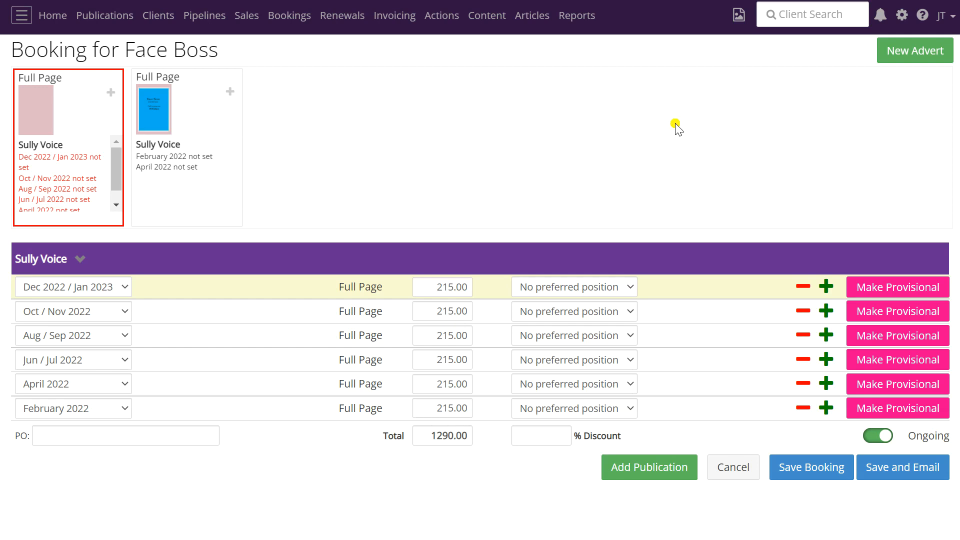
Step: Add a third Full Page advert, assign it only to the Jun / Jul 2022 issue, and save the booking
left_click(923, 57)
left_click(919, 51)
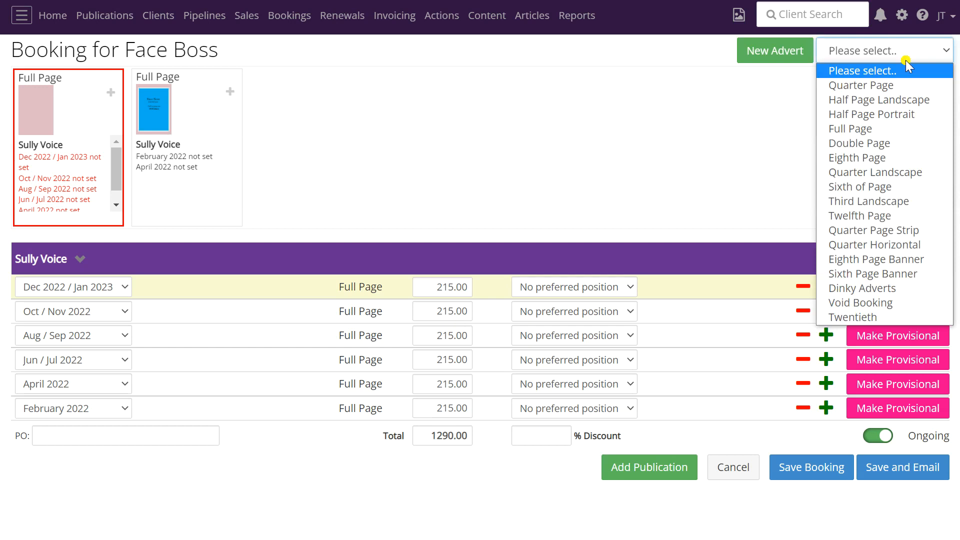
left_click(874, 129)
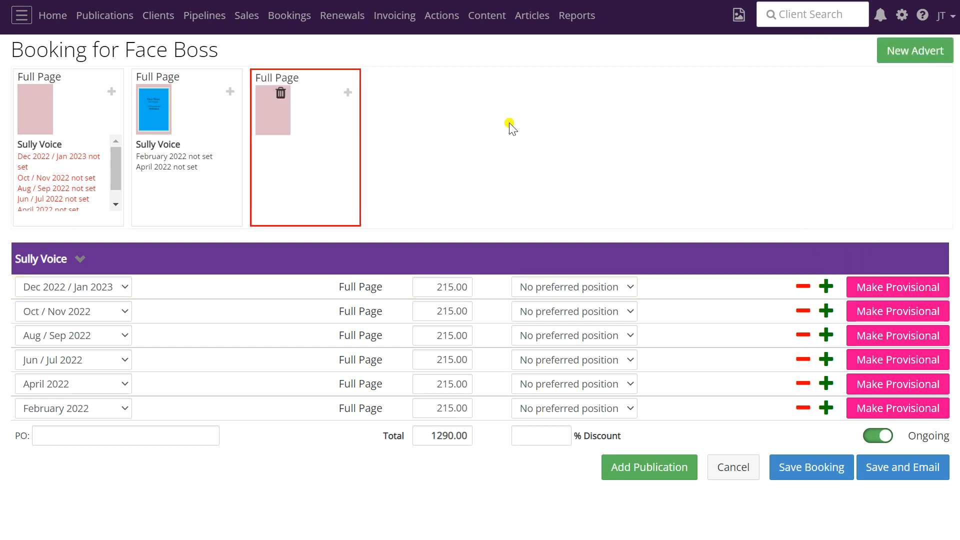
left_click_drag(281, 116, 223, 370)
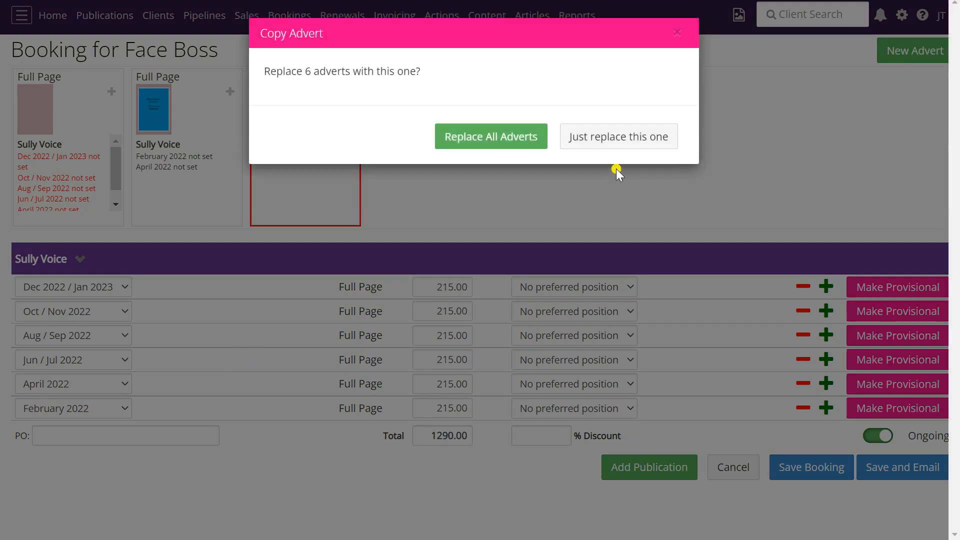
left_click(636, 145)
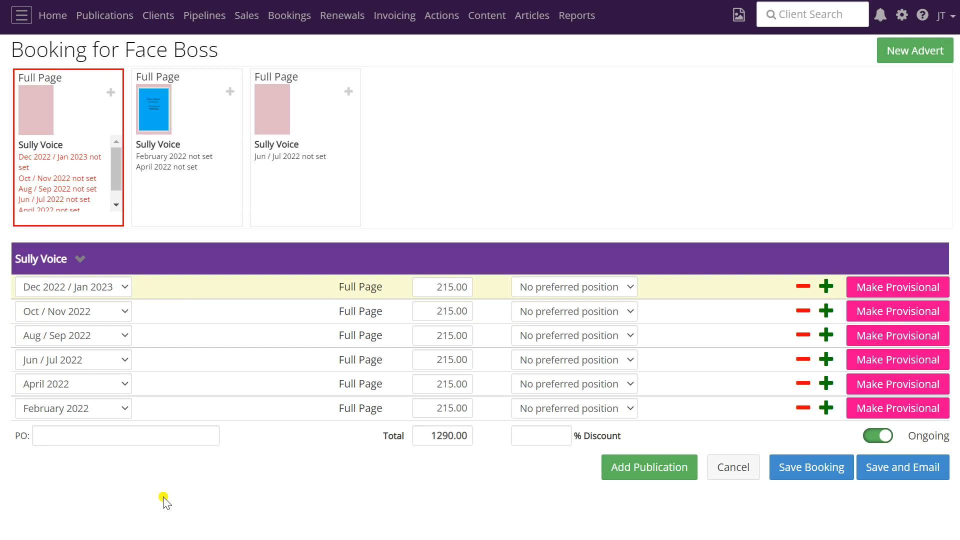
left_click(813, 474)
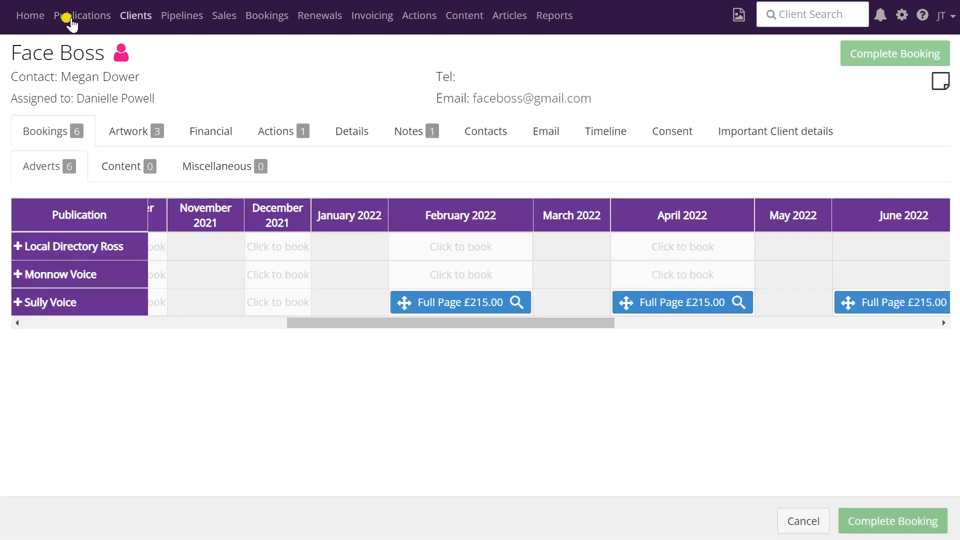
Step: Create new Sully Voice issues for February 2023 and April 2023
left_click(80, 19)
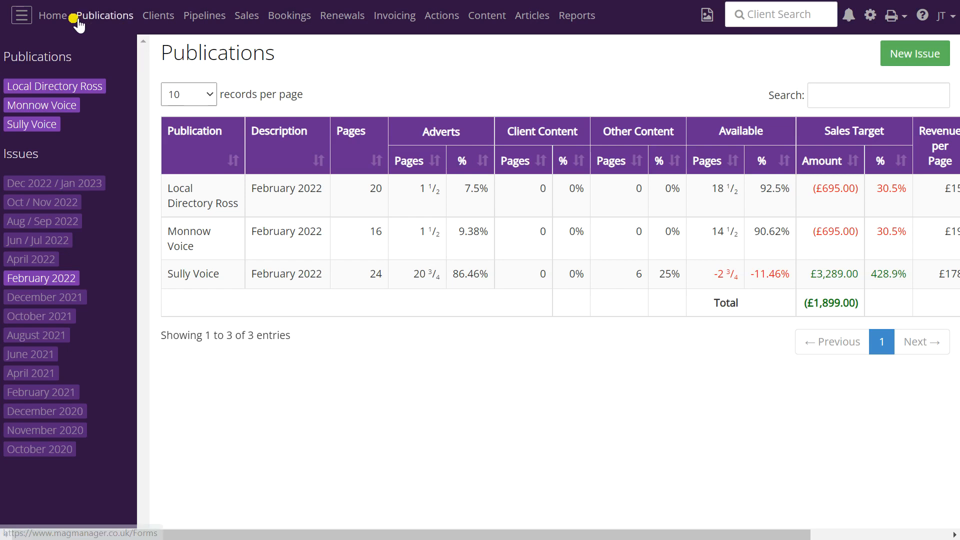
left_click(921, 53)
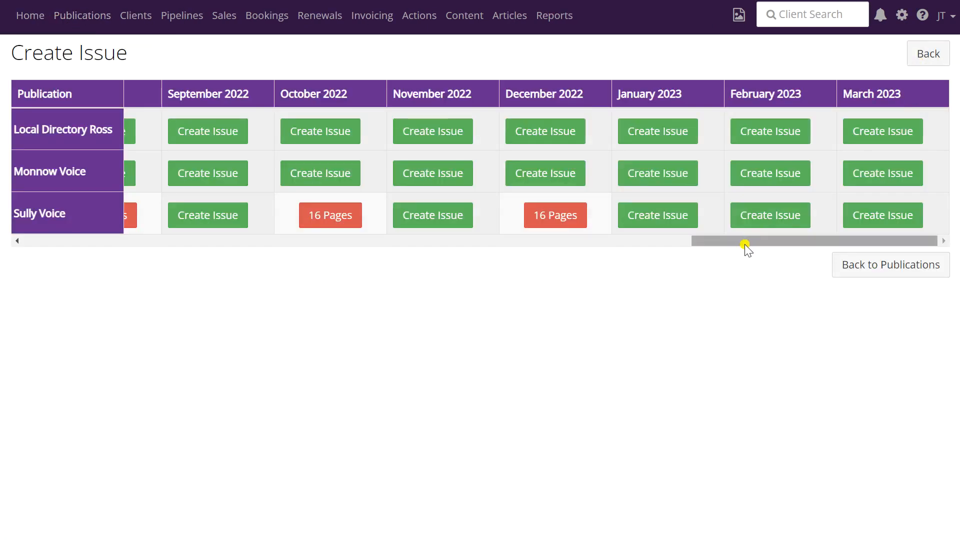
left_click_drag(744, 244, 761, 244)
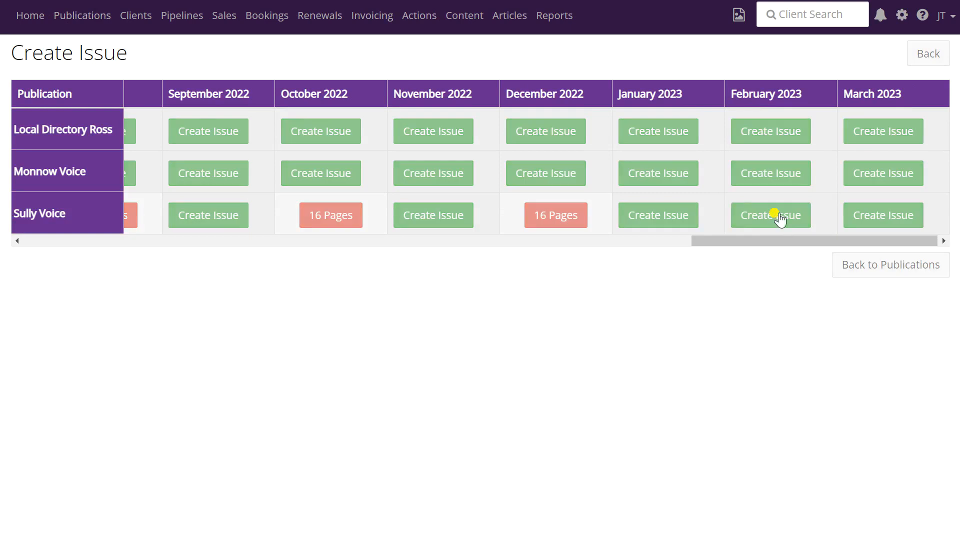
scroll(773, 212, "right", 4)
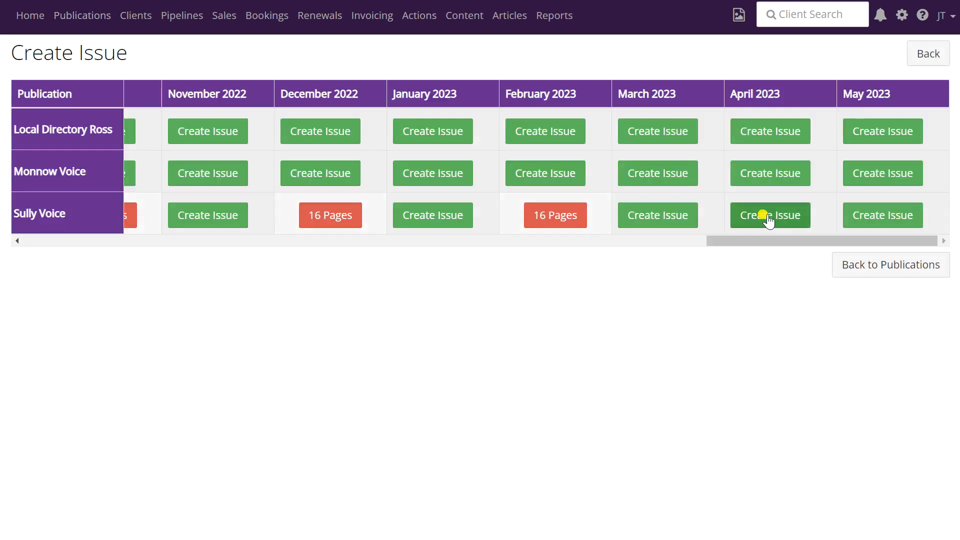
scroll(769, 219, "right", 4)
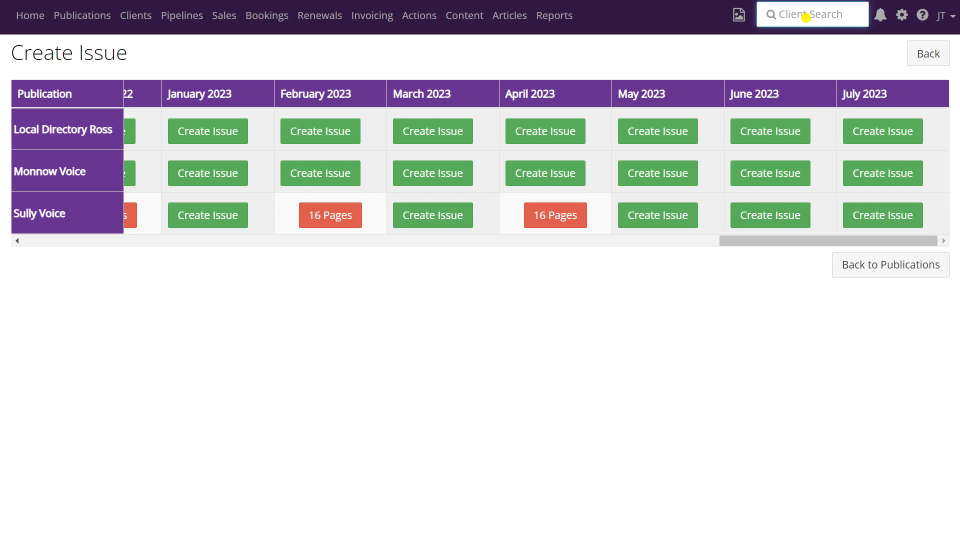
Step: Reopen the Face Boss February 2022 booking and check which advert the Feb / Mar 2023 and Apr / May 2023 issues use
type("Fa")
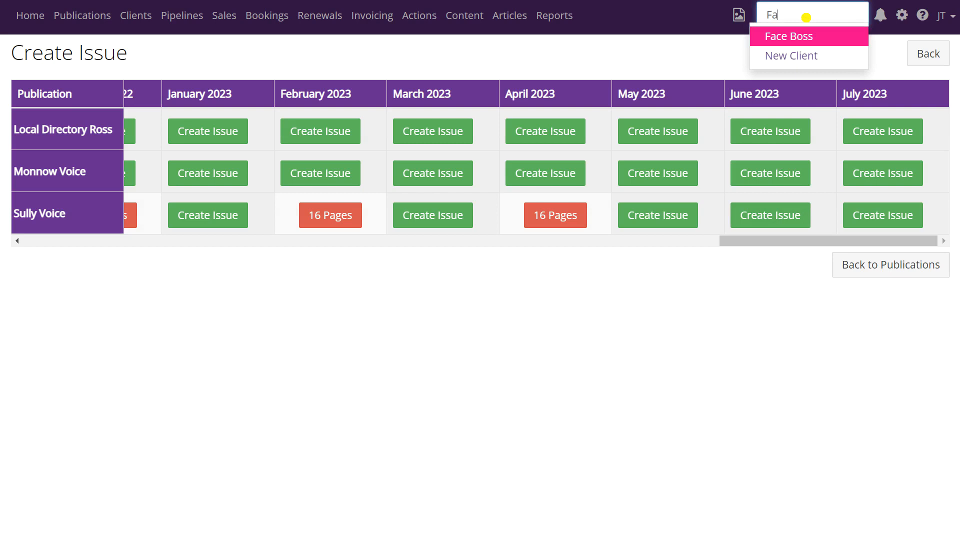
left_click(788, 35)
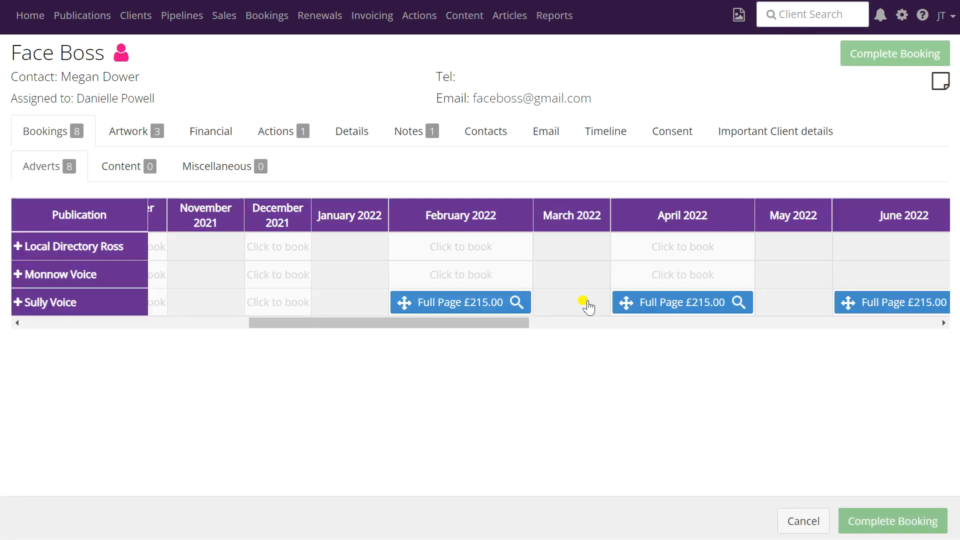
left_click(457, 304)
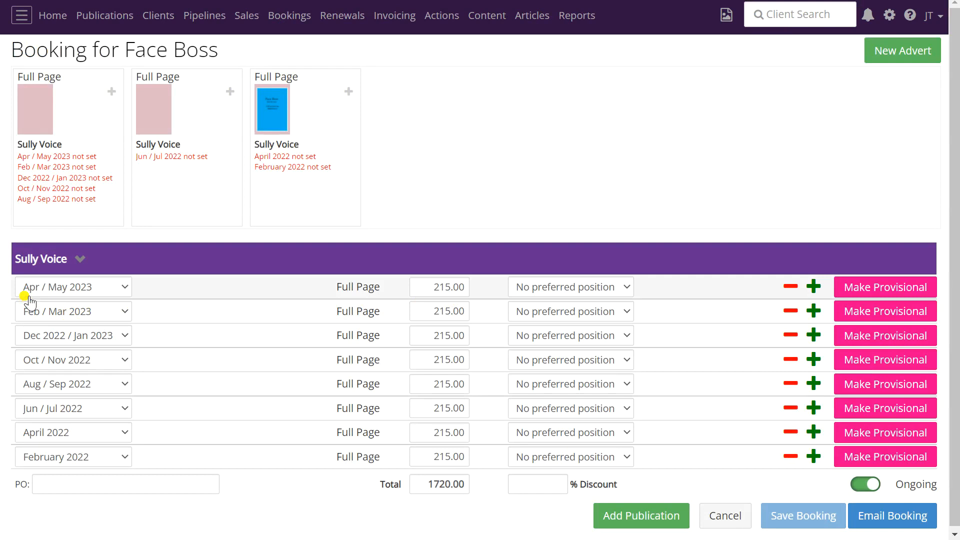
left_click(210, 316)
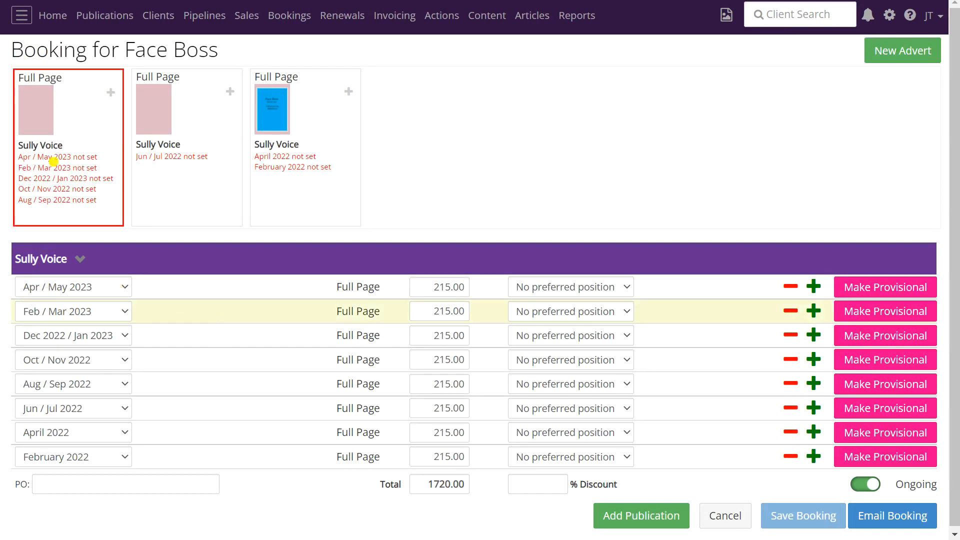
left_click(199, 292)
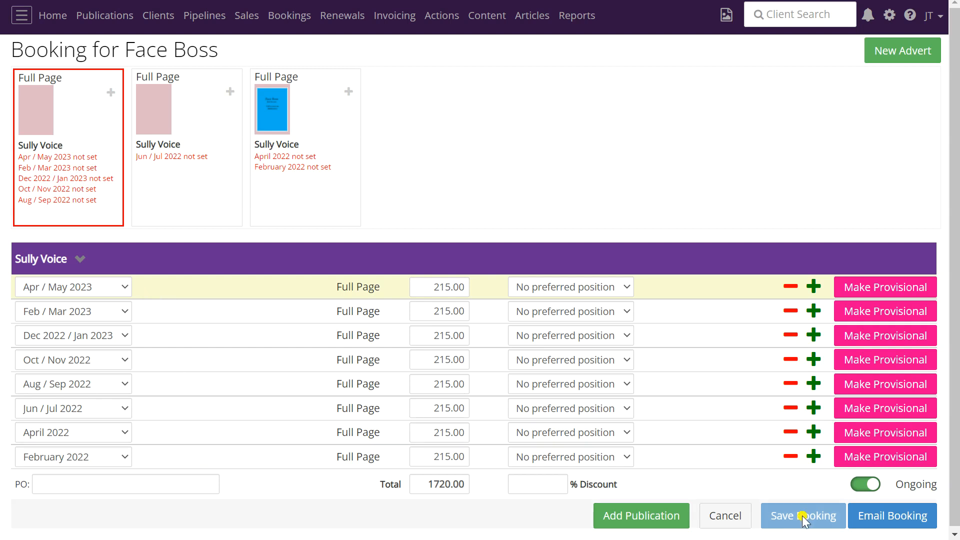
left_click(724, 516)
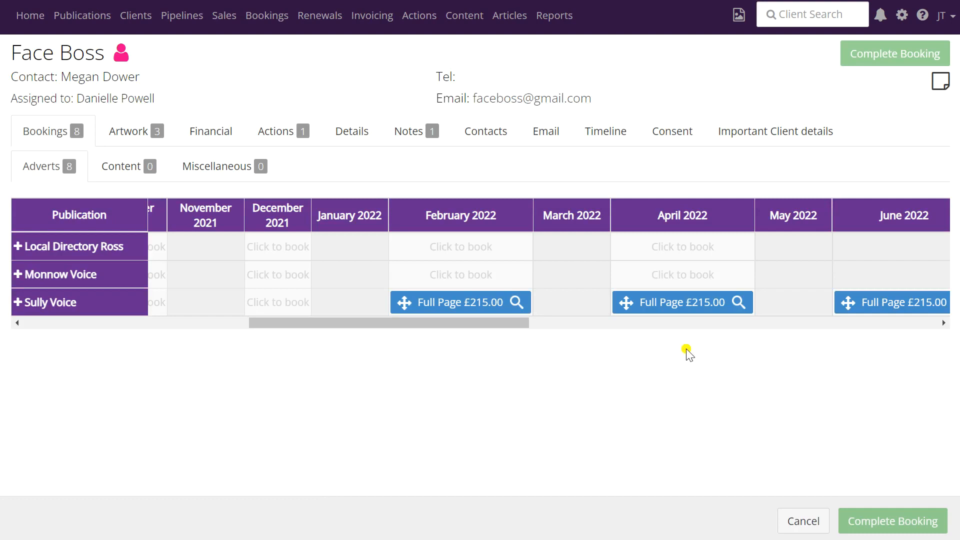
Step: Find the client Creates, open its August 2021 Sully Voice booking, and unlock the October 2021 line
left_click(799, 15)
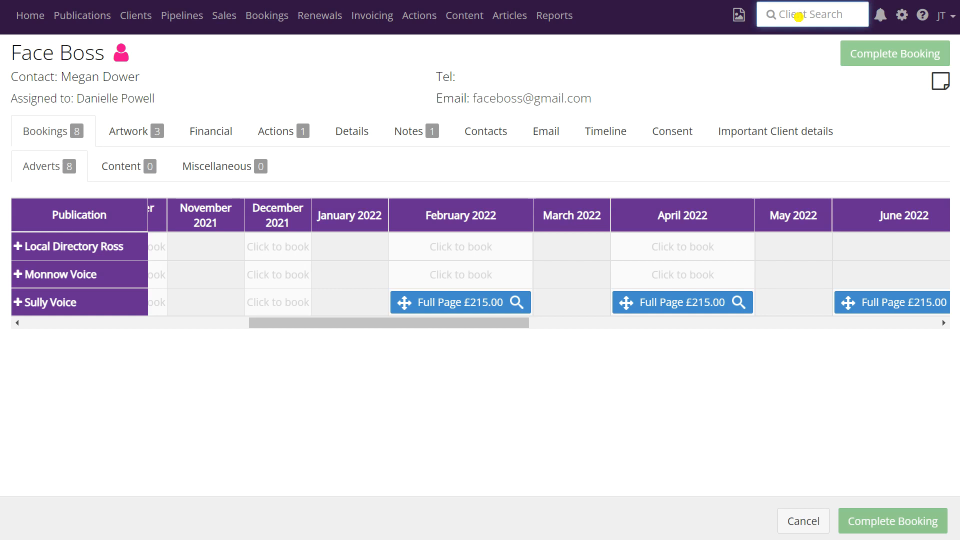
type("Crea")
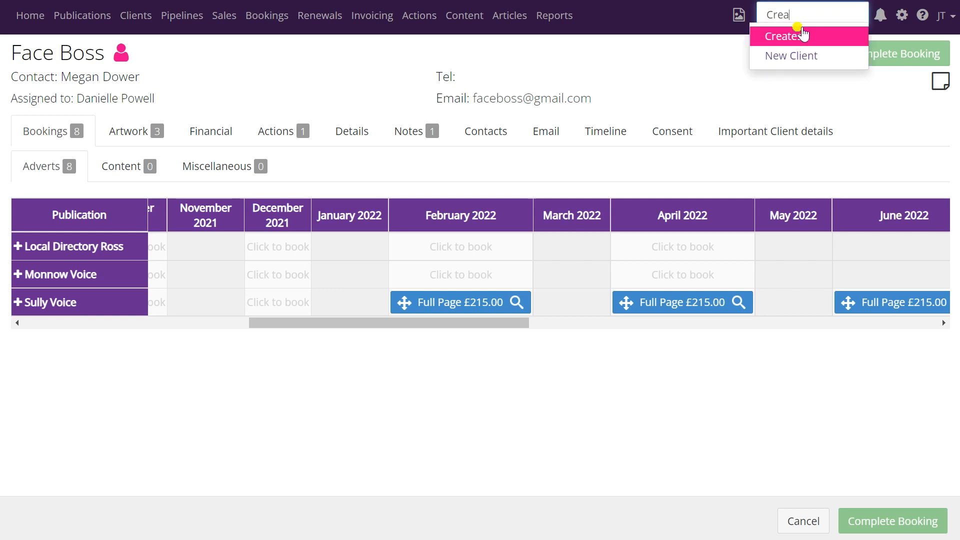
left_click(787, 37)
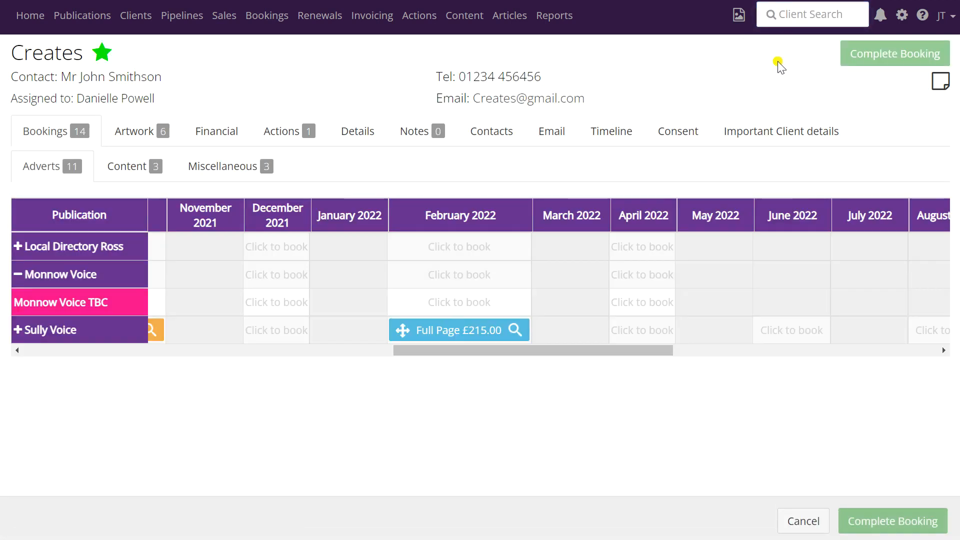
left_click_drag(539, 350, 395, 372)
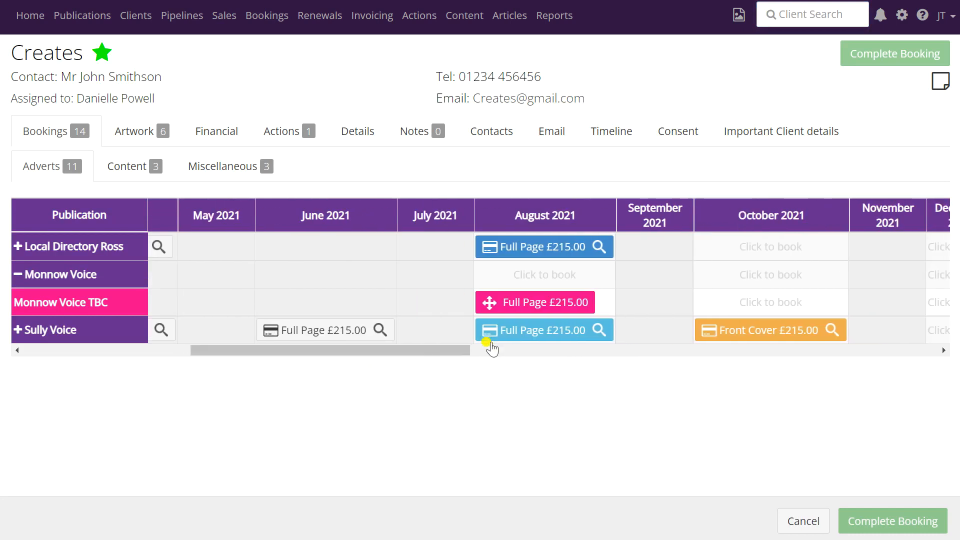
left_click(544, 331)
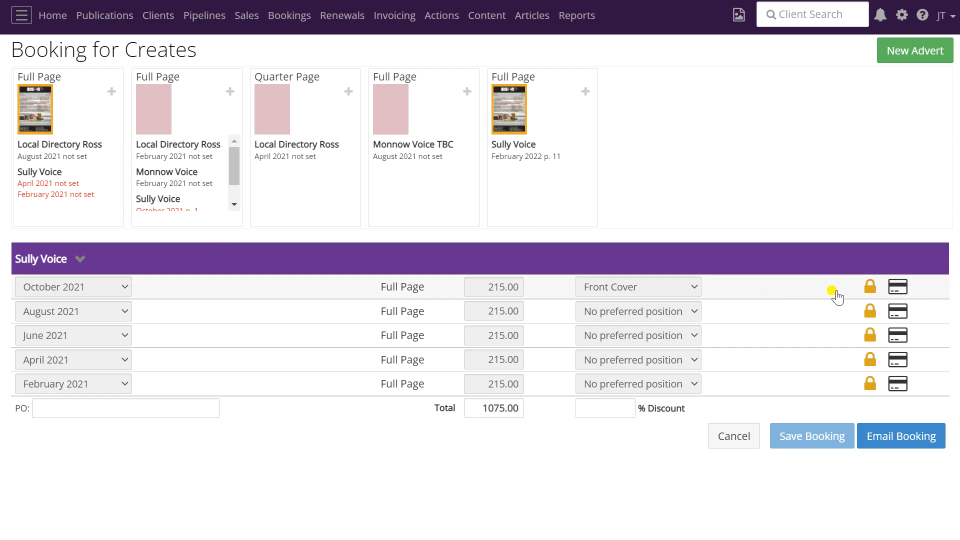
left_click(872, 289)
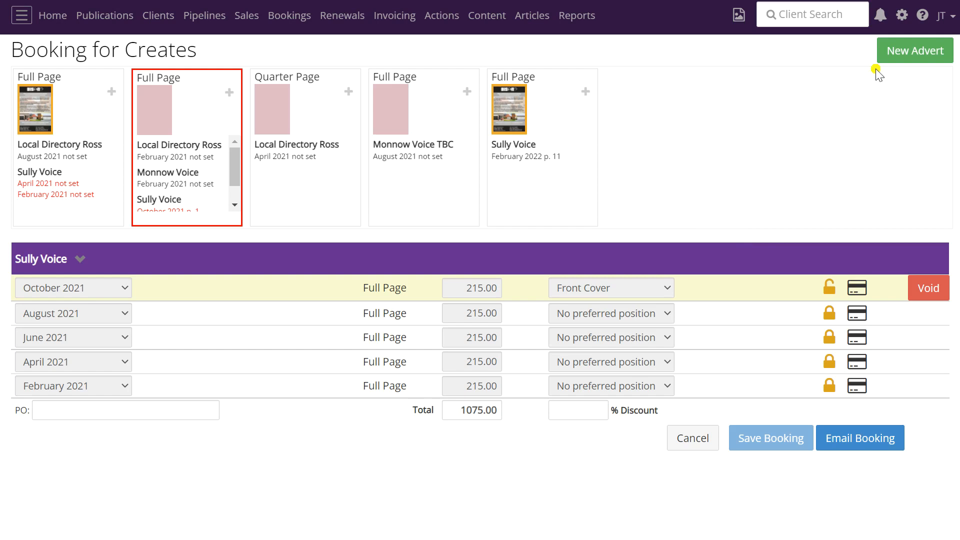
Step: Add a new Full Page advert and assign it to the unlocked October 2021 line of Sully Voice
left_click(914, 51)
left_click(913, 53)
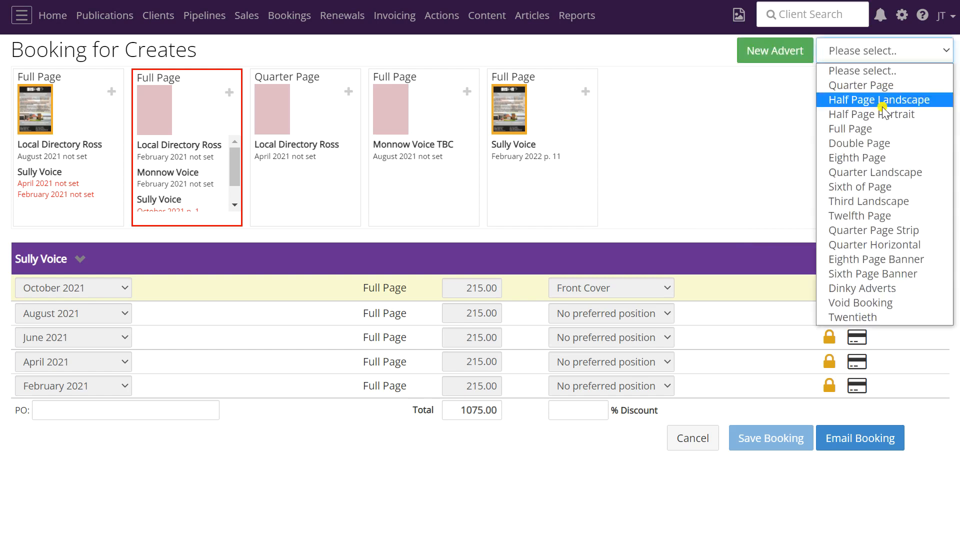
left_click(873, 128)
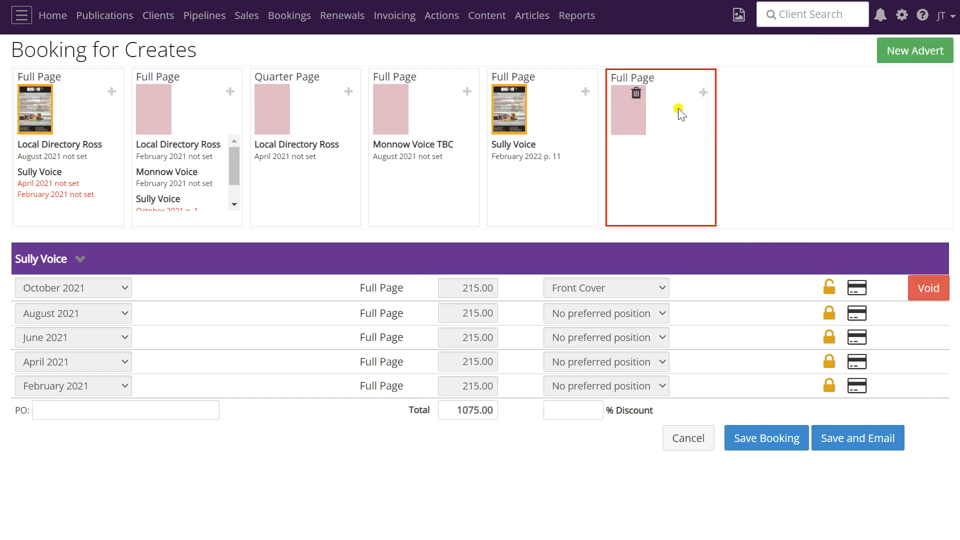
left_click_drag(641, 119, 273, 295)
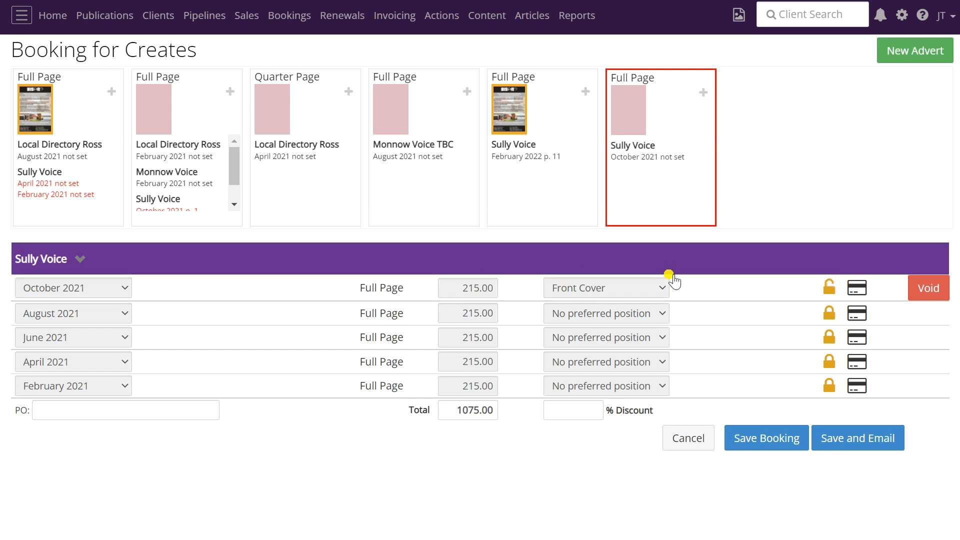
Step: Save the Creates booking, then reopen its August 2021 Sully Voice booking to check which advert October 2021 uses
left_click(758, 438)
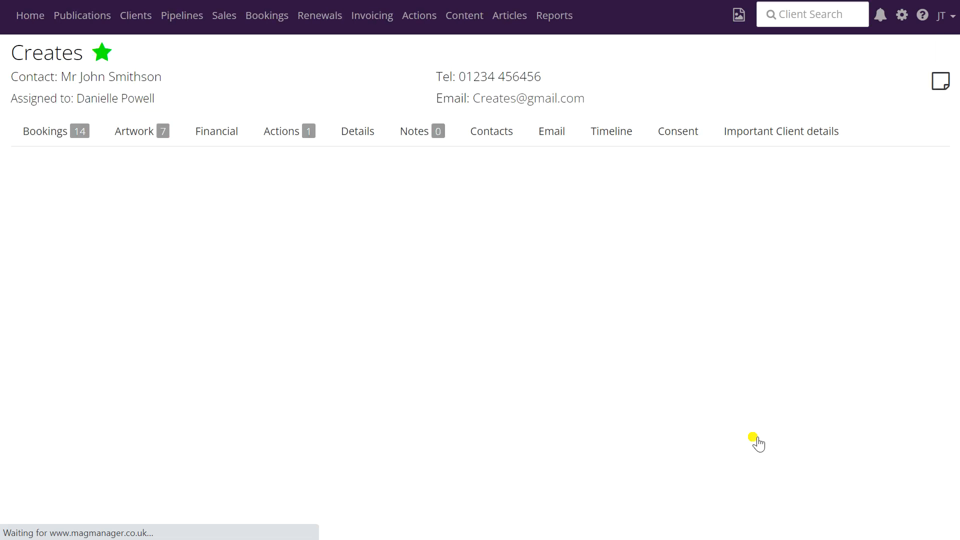
left_click_drag(597, 351, 421, 346)
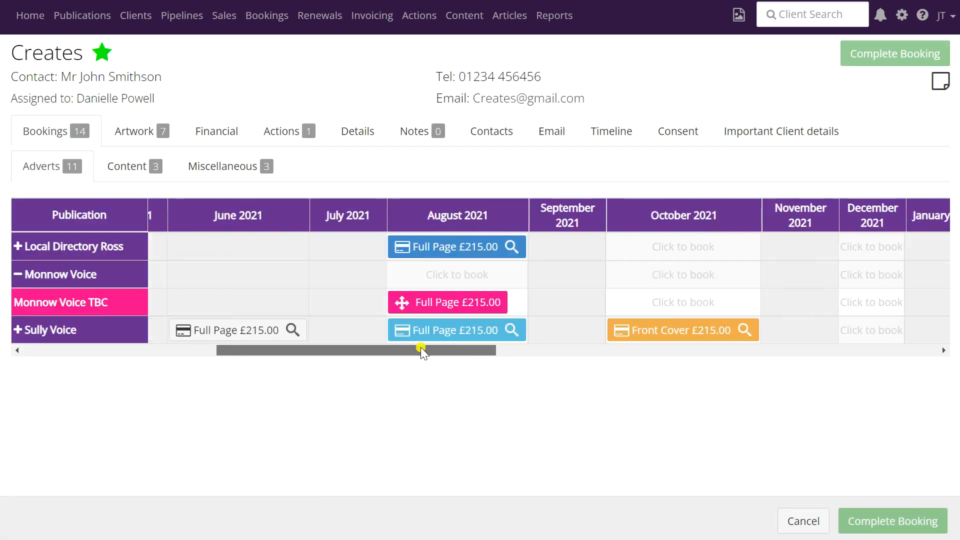
left_click(443, 332)
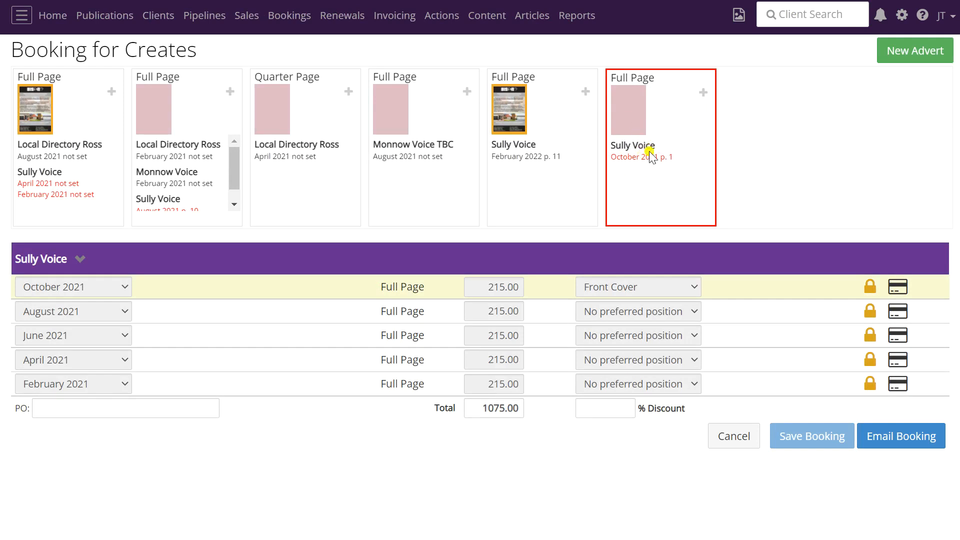
left_click(740, 443)
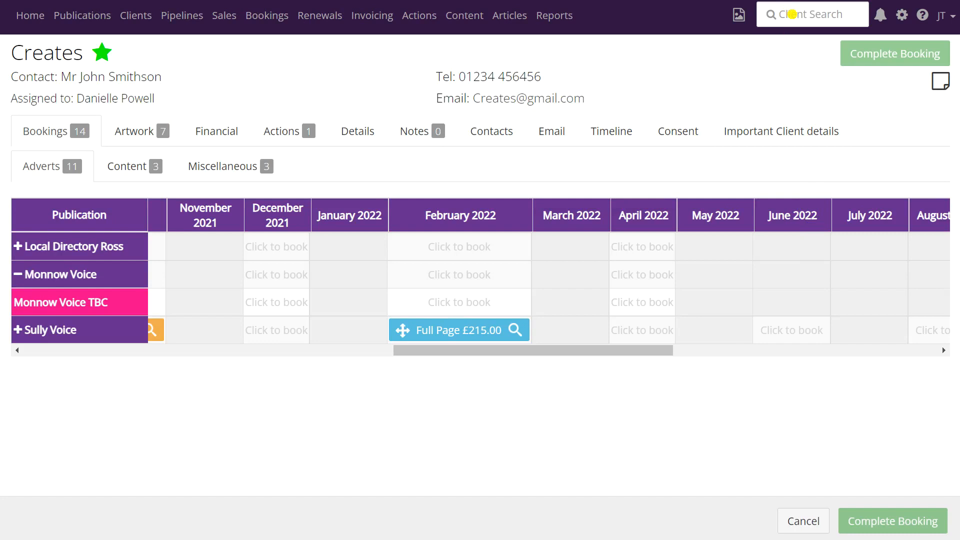
Step: Find the client Ben's Bar and open its record
left_click(791, 14)
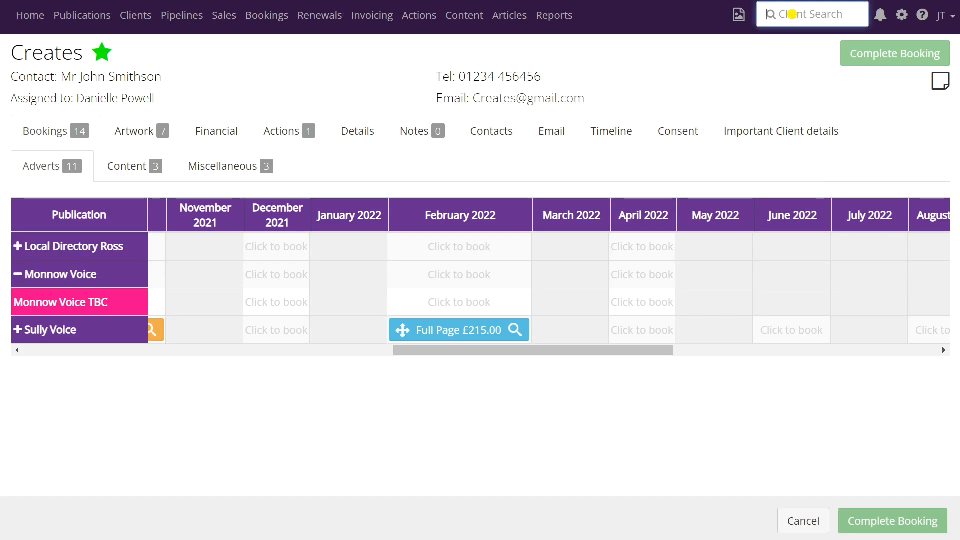
type("bar")
key("BackSpace")
key("BackSpace")
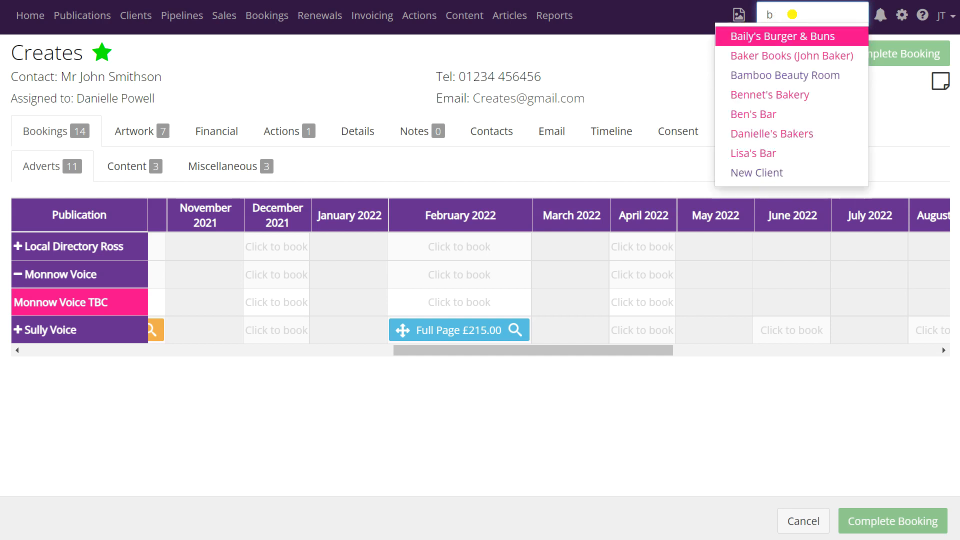
type("en")
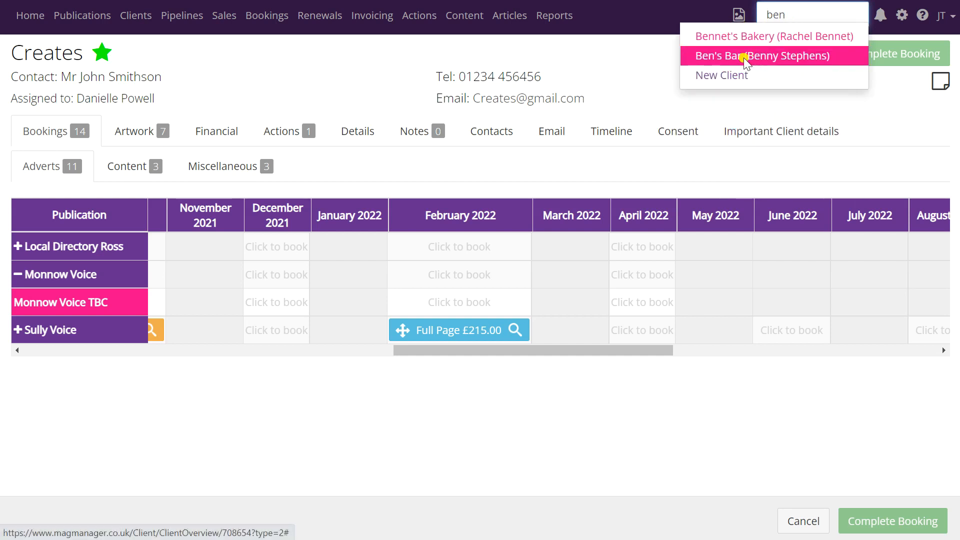
left_click(743, 57)
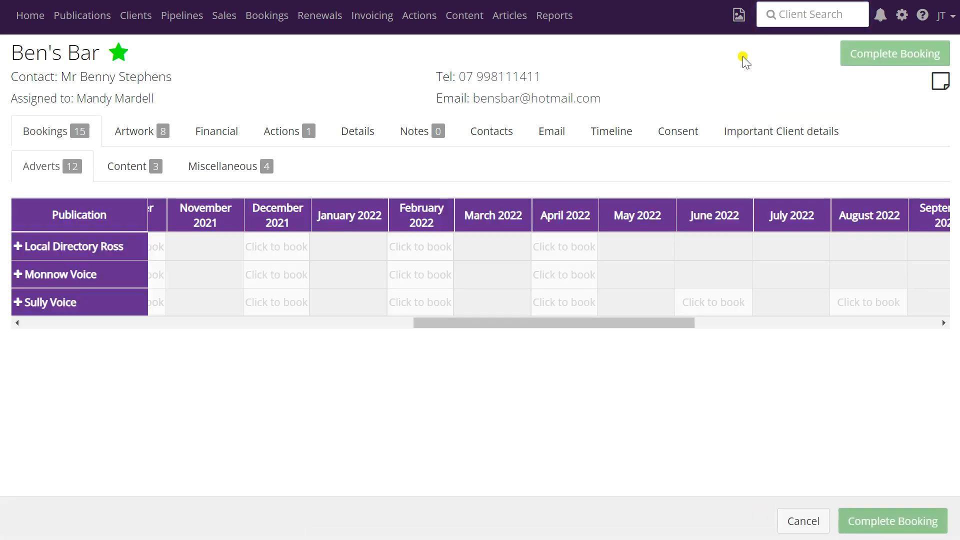
Step: Review the adverts in Ben's Bar's artwork, including the inactive ones, and hide the inactive adverts again
left_click(135, 138)
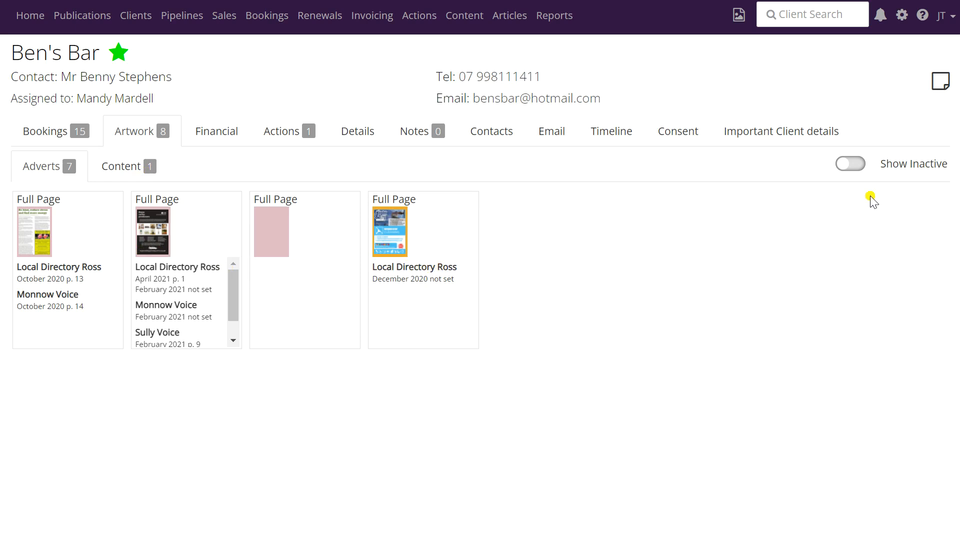
left_click(851, 165)
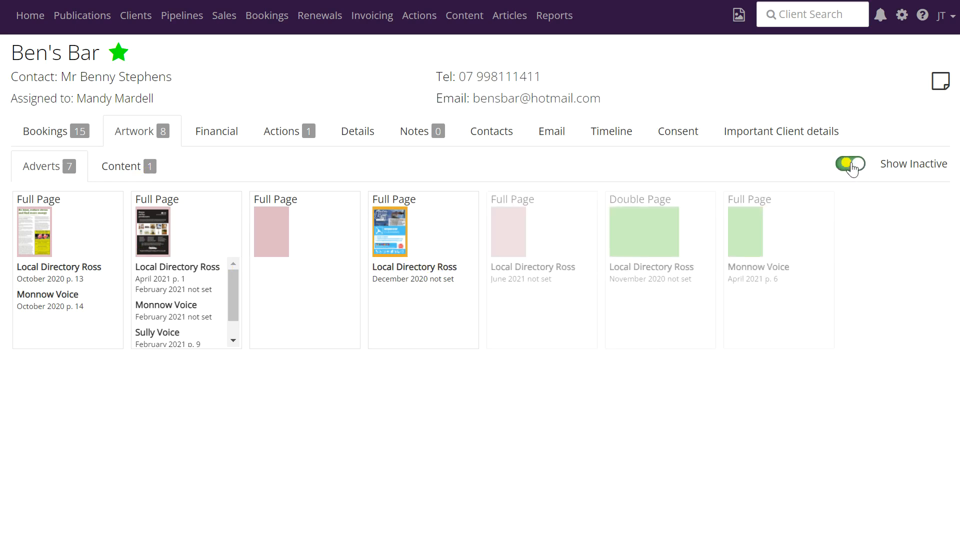
left_click_drag(538, 235, 667, 241)
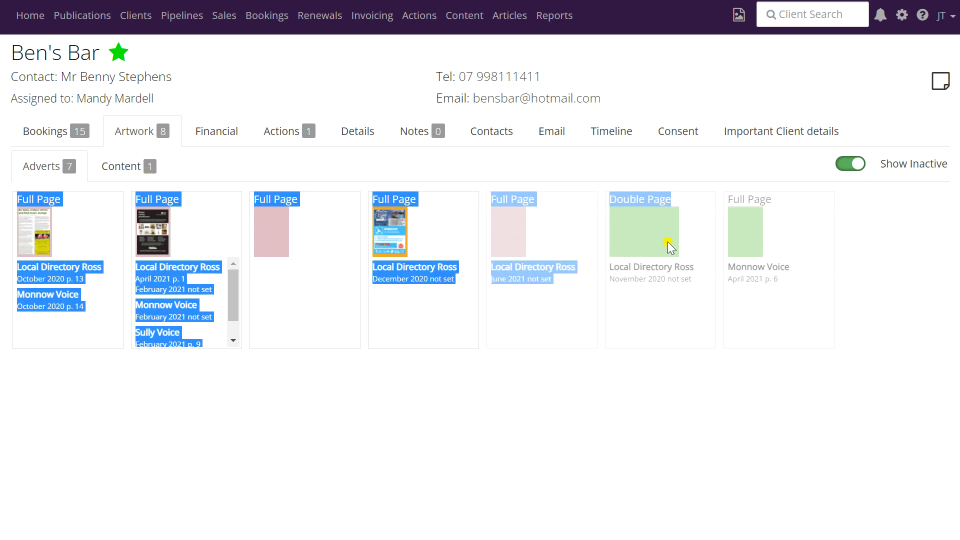
left_click(854, 325)
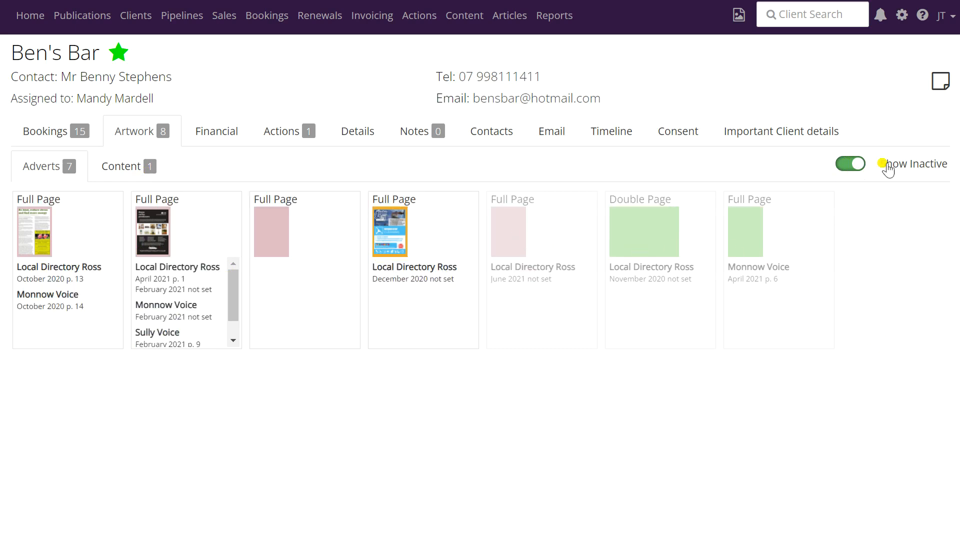
left_click(858, 164)
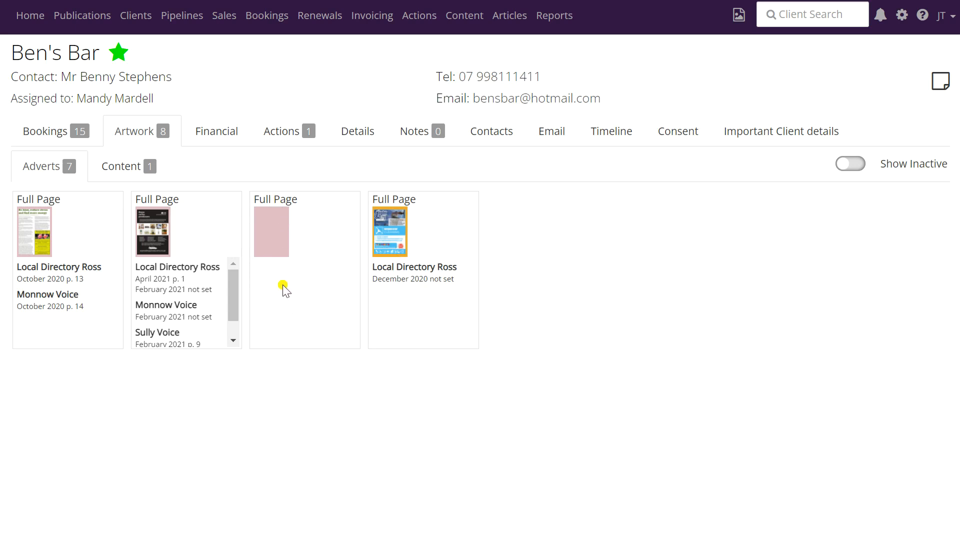
Step: Delete Ben's Bar's Full Page advert that has no artwork and is not used in any publication
left_click(268, 222)
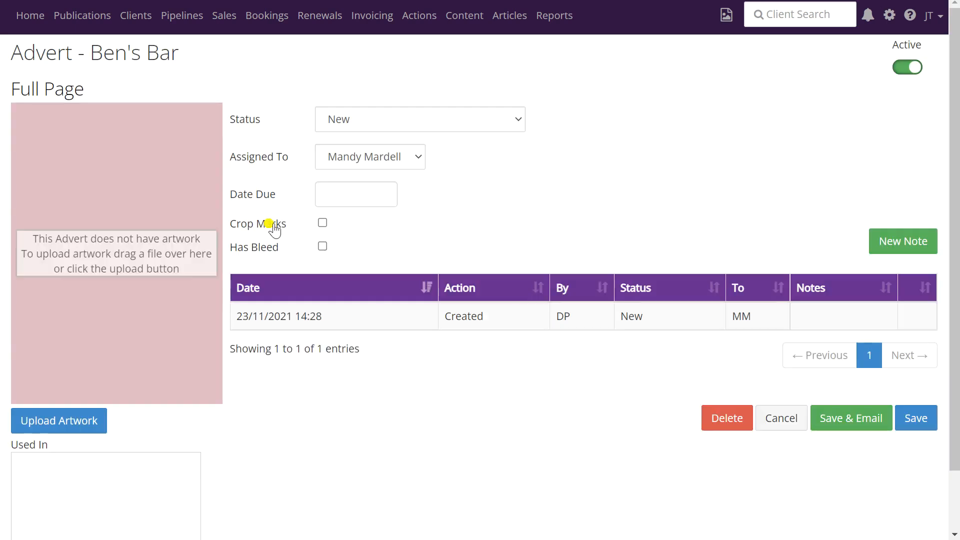
left_click(725, 417)
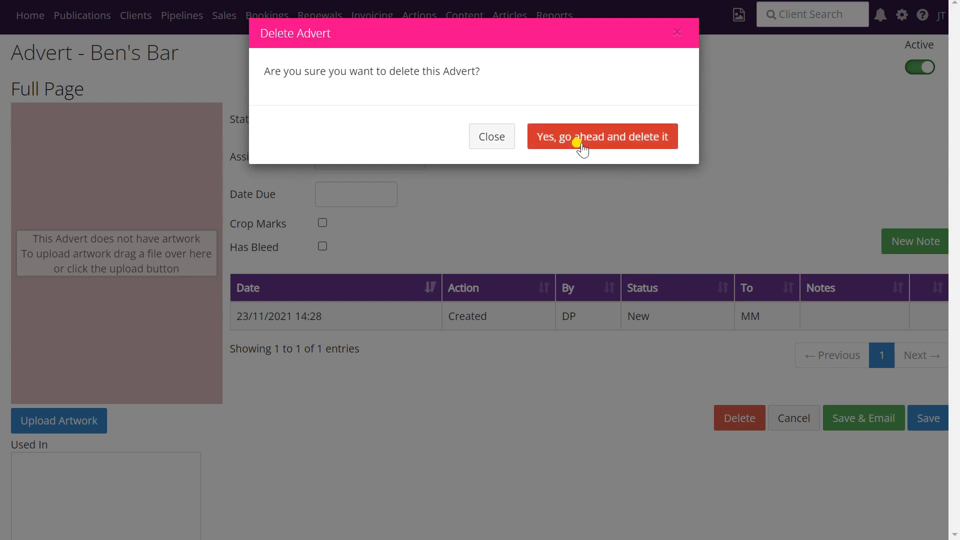
left_click(622, 139)
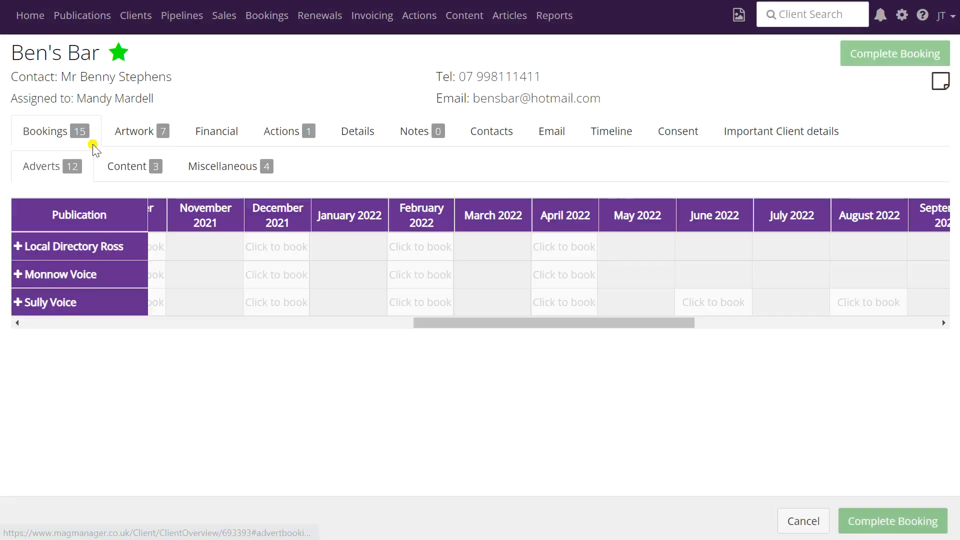
Step: Check Ben's Bar's remaining adverts with the inactive ones shown, and hide the inactive adverts again
left_click(131, 133)
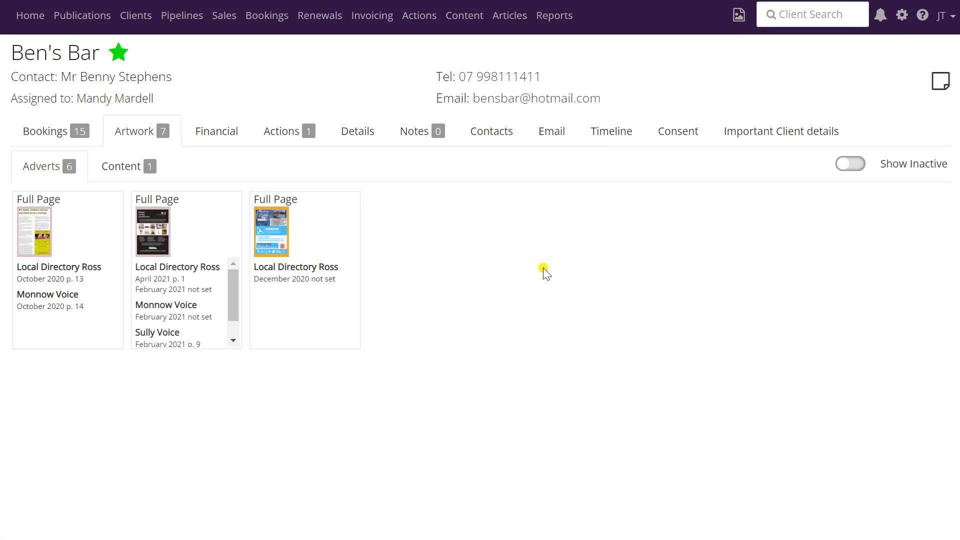
left_click(849, 164)
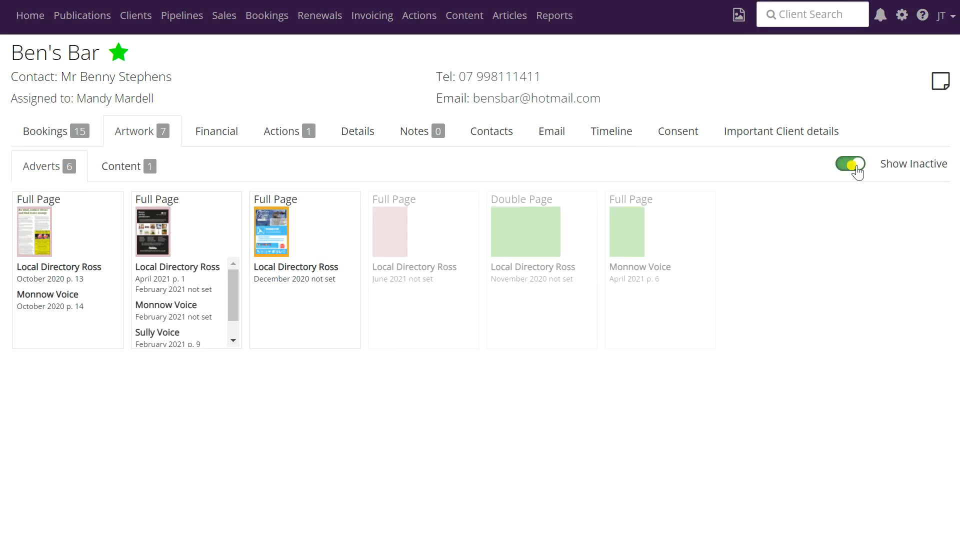
left_click(856, 167)
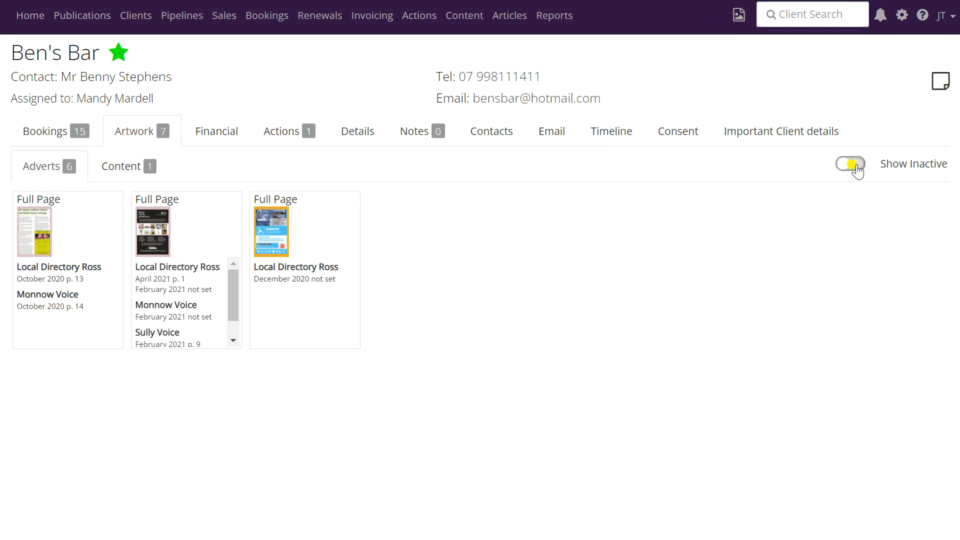
Step: Make the Full Page window cleaning advert used in Local Directory Ross December 2020 inactive and save it
left_click(277, 230)
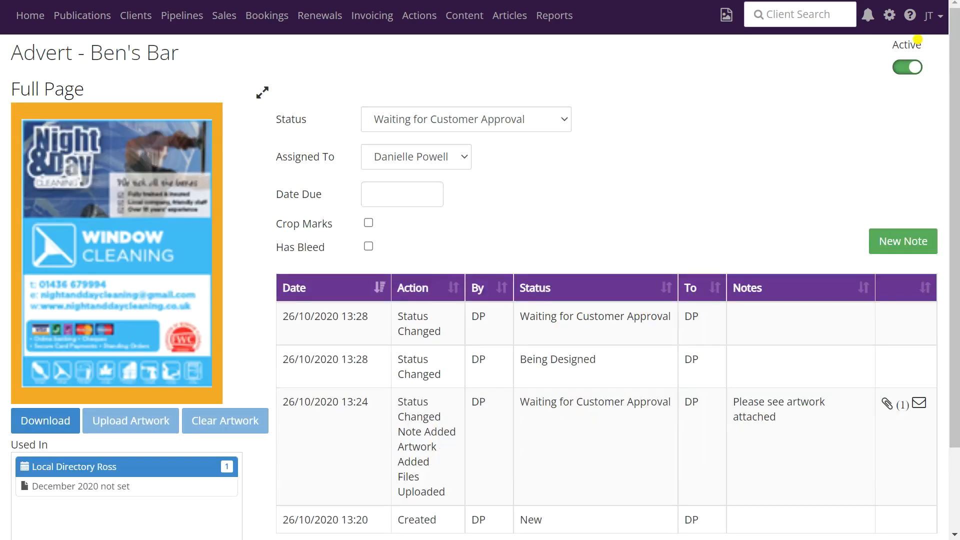
left_click(919, 69)
scroll(880, 324, "down", 2)
left_click(916, 521)
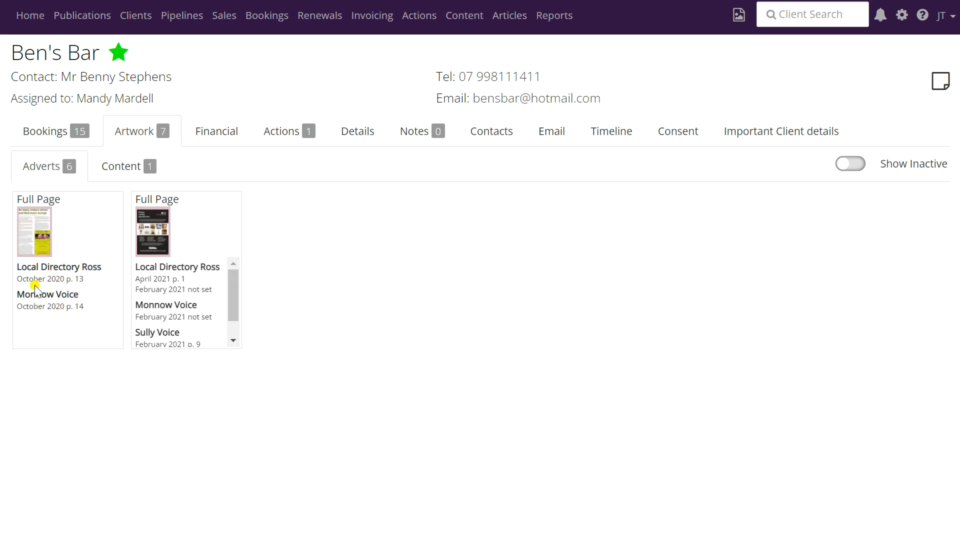
Step: Make the Full Page advert used in the October 2020 issues of Local Directory Ross and Monnow Voice inactive and save it
left_click(35, 238)
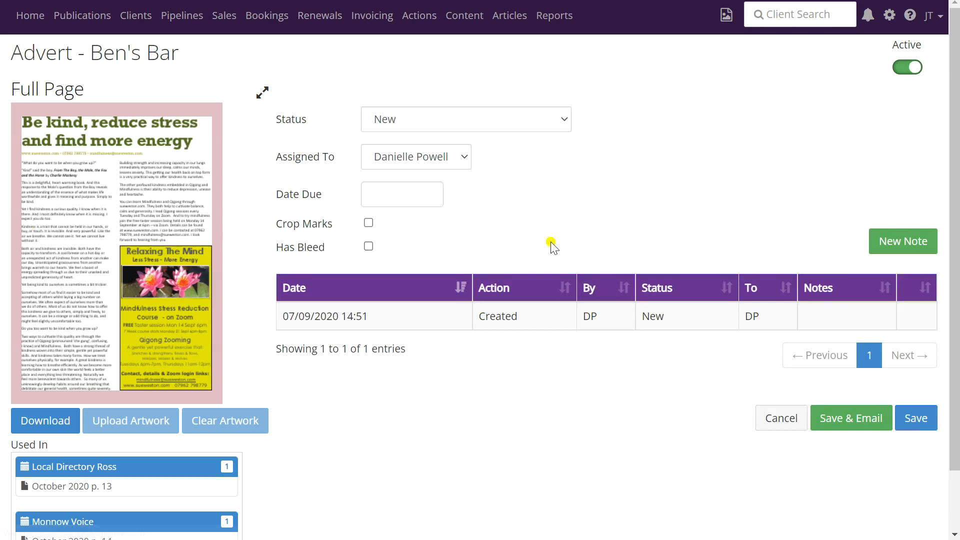
left_click(913, 68)
left_click(913, 419)
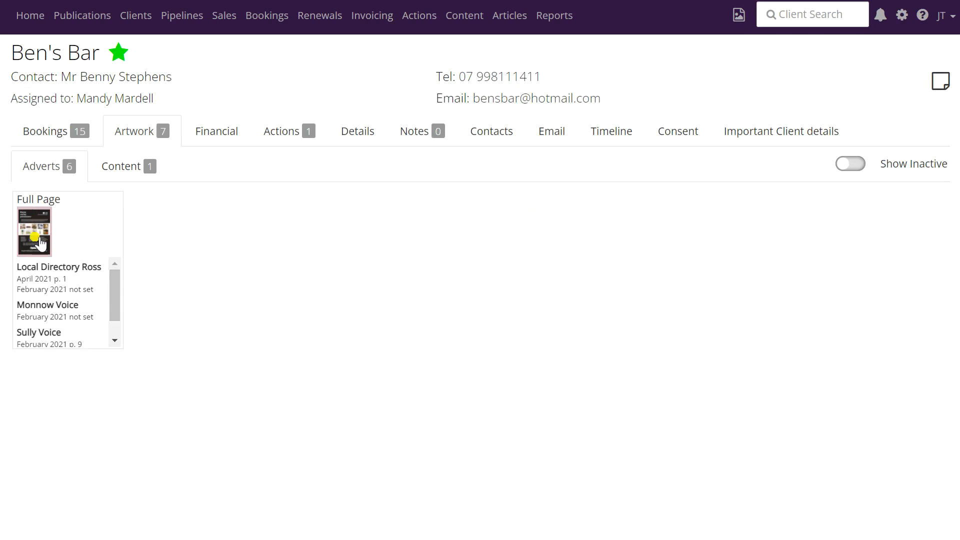
Step: Show Ben's Bar's inactive adverts and make the Full Page window cleaning advert active again, saving the change
left_click_drag(115, 311, 114, 267)
left_click(850, 164)
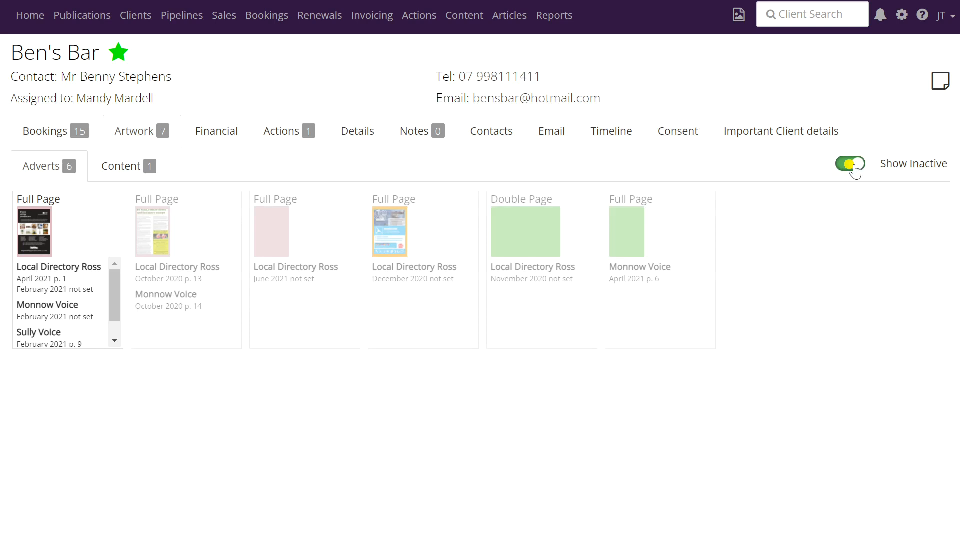
left_click(400, 228)
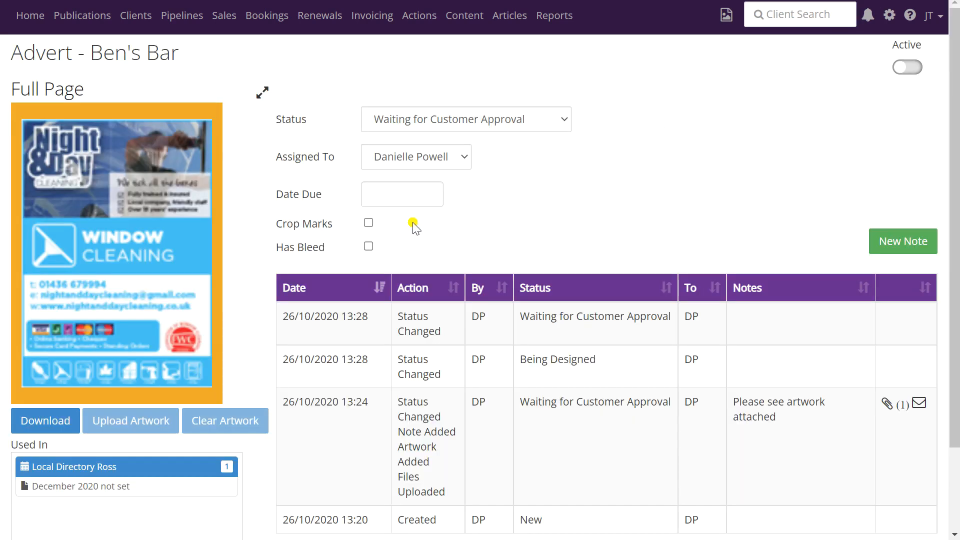
left_click(905, 67)
scroll(827, 253, "down", 2)
left_click(935, 520)
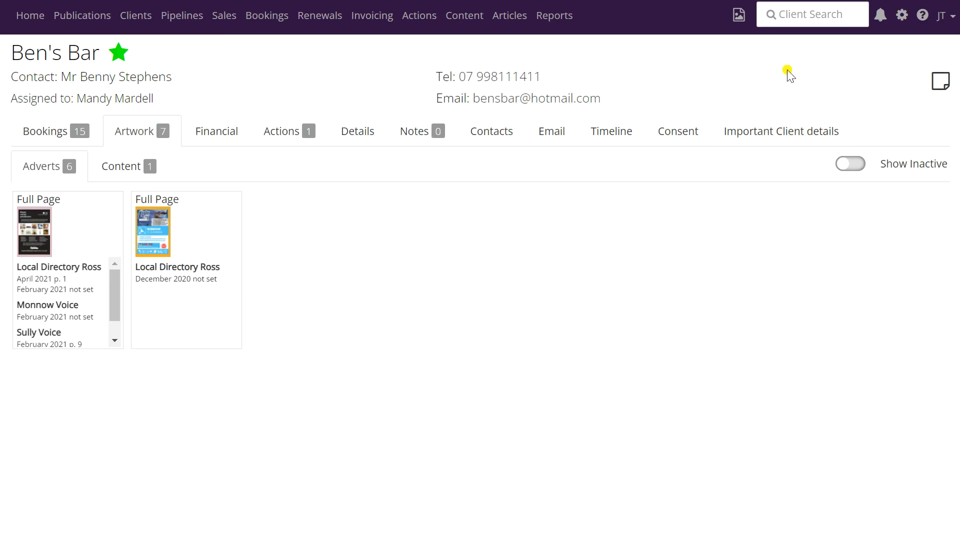
Step: Open the artwork statuses in the system settings and examine the options of the Artwork Approved status without changing them
left_click(902, 18)
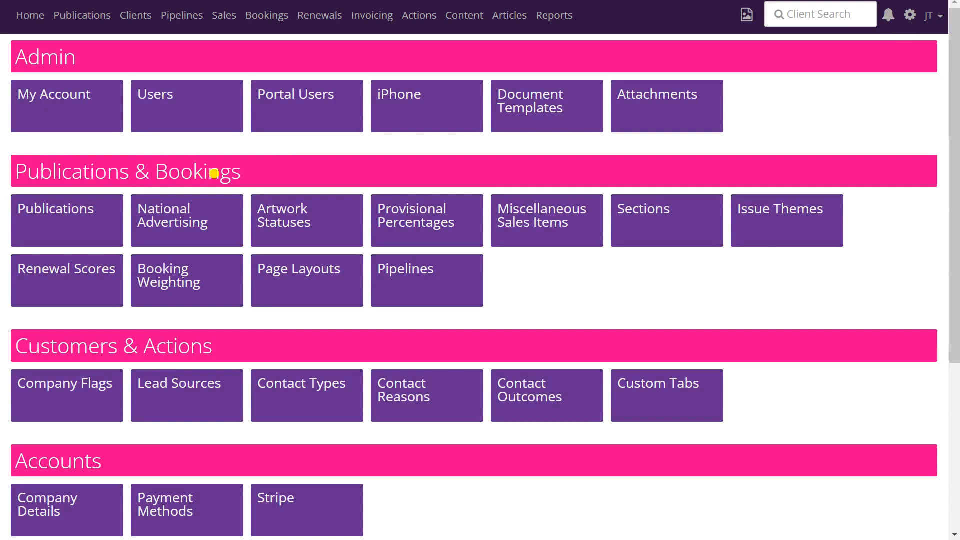
left_click(333, 222)
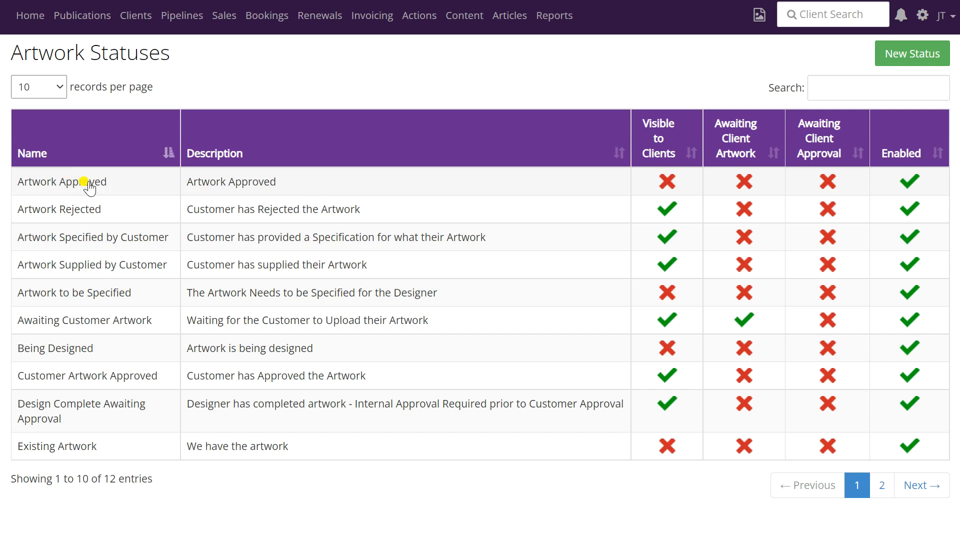
left_click(56, 188)
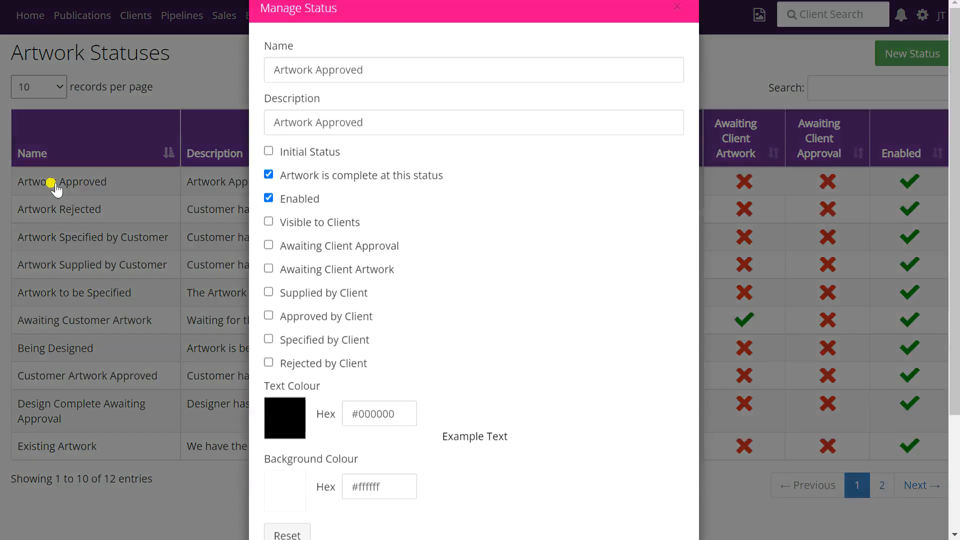
scroll(54, 186, "down", 3)
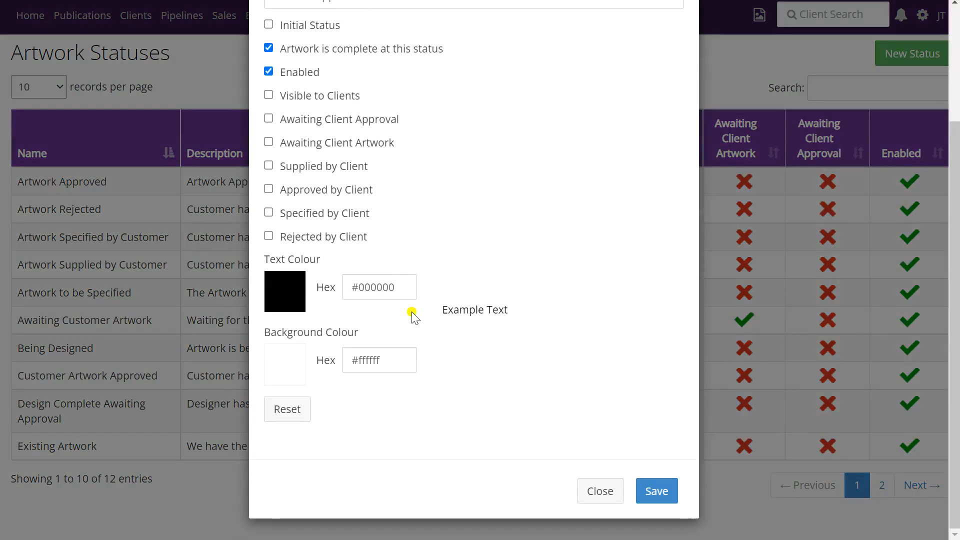
scroll(437, 391, "up", 3)
scroll(498, 319, "down", 3)
left_click(603, 492)
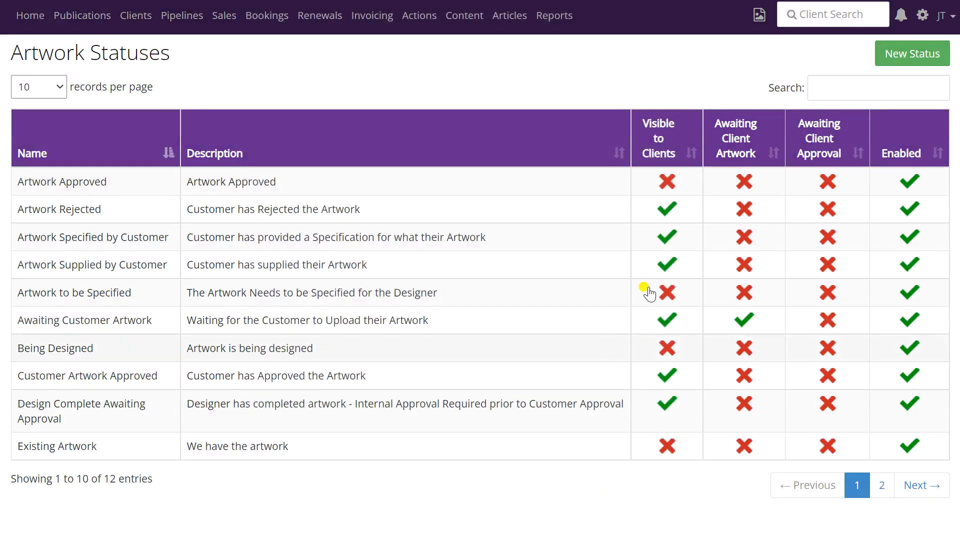